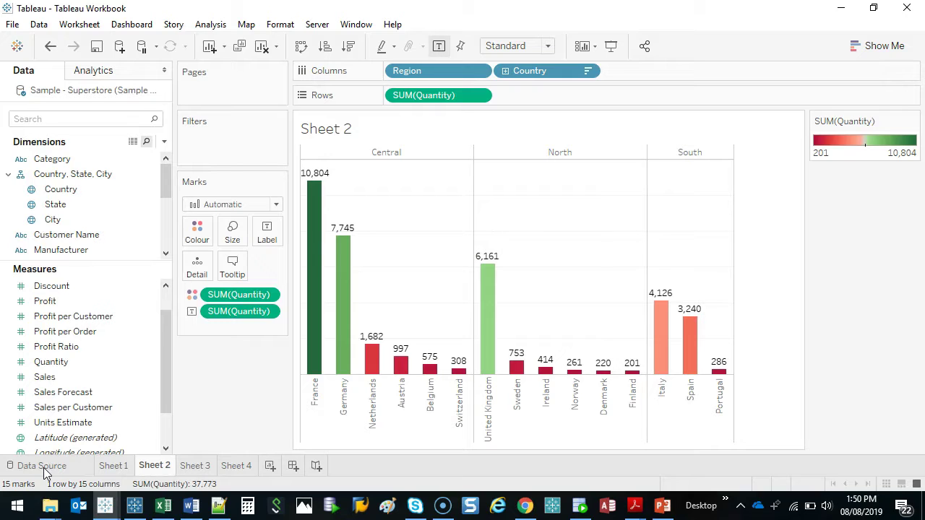
- Look through the quick table calculations offered for SUM(Quantity) in Rows without applying one
{"action": "right_click", "coordinate": [459, 101]}
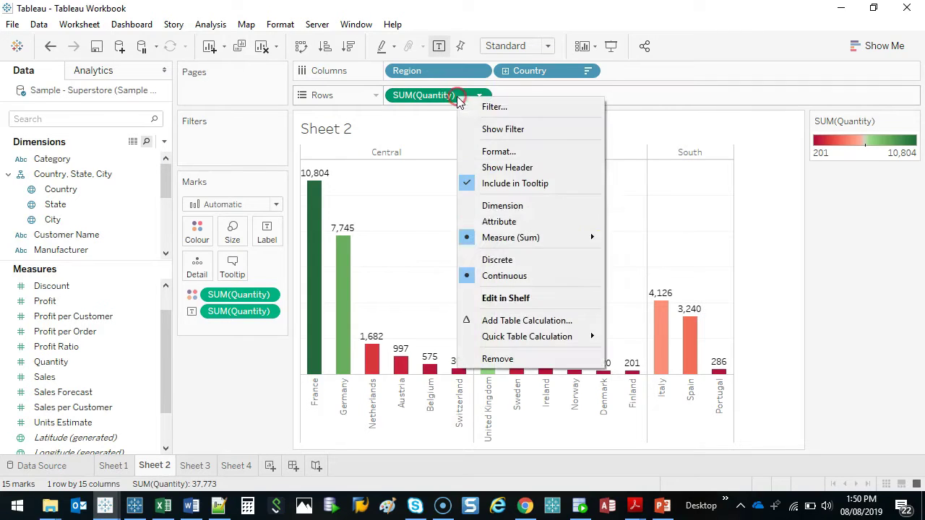
{"action": "left_click", "coordinate": [555, 345]}
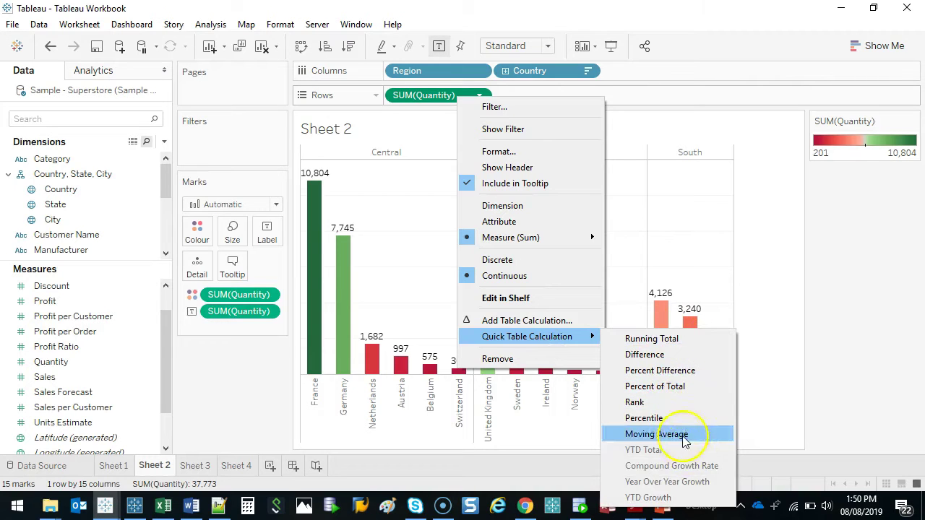
{"action": "left_click", "coordinate": [677, 238]}
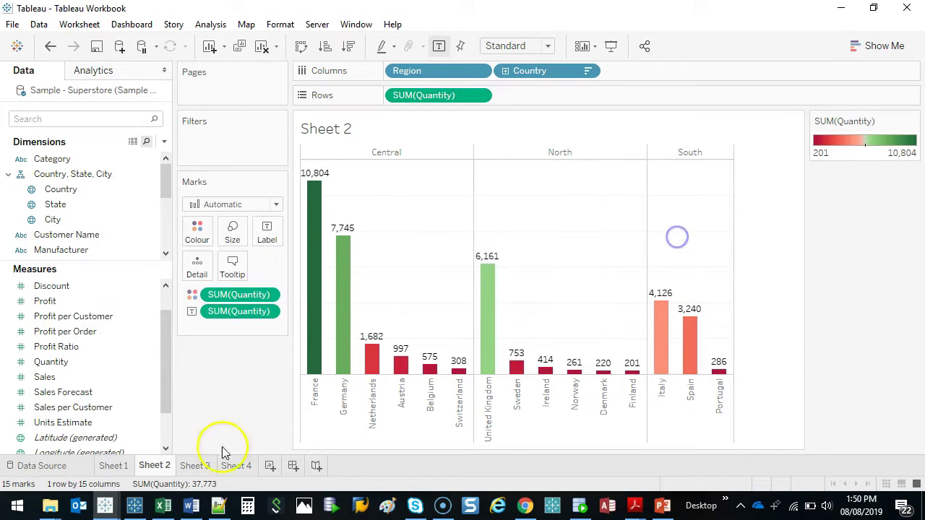
- Add a new blank worksheet to the workbook and find Order Date among its dimensions
{"action": "left_click", "coordinate": [270, 469]}
{"action": "left_click", "coordinate": [165, 178]}
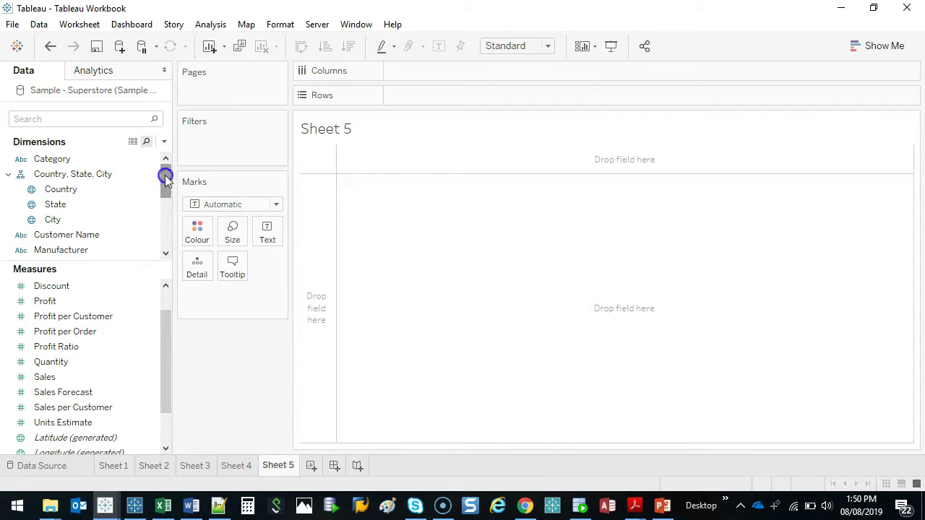
{"action": "left_click_drag", "start_coordinate": [165, 178], "coordinate": [161, 202]}
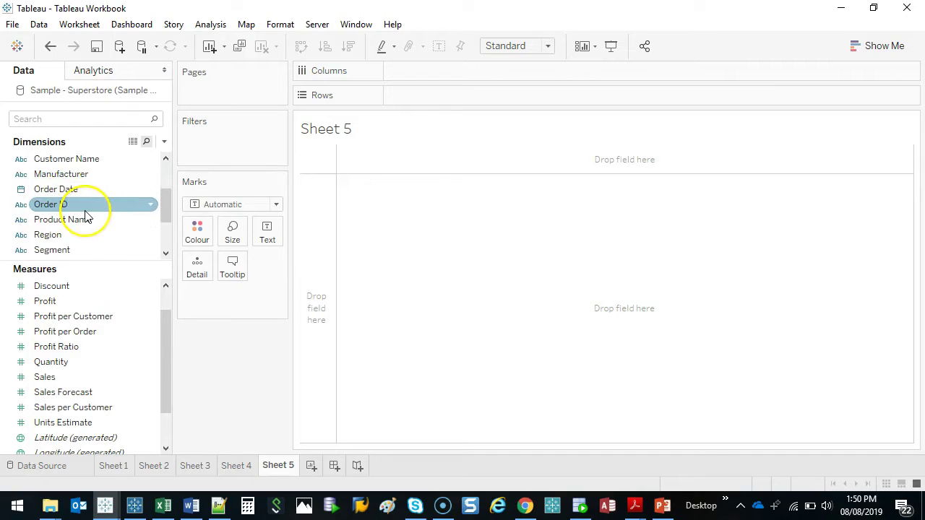
{"action": "left_click", "coordinate": [65, 190]}
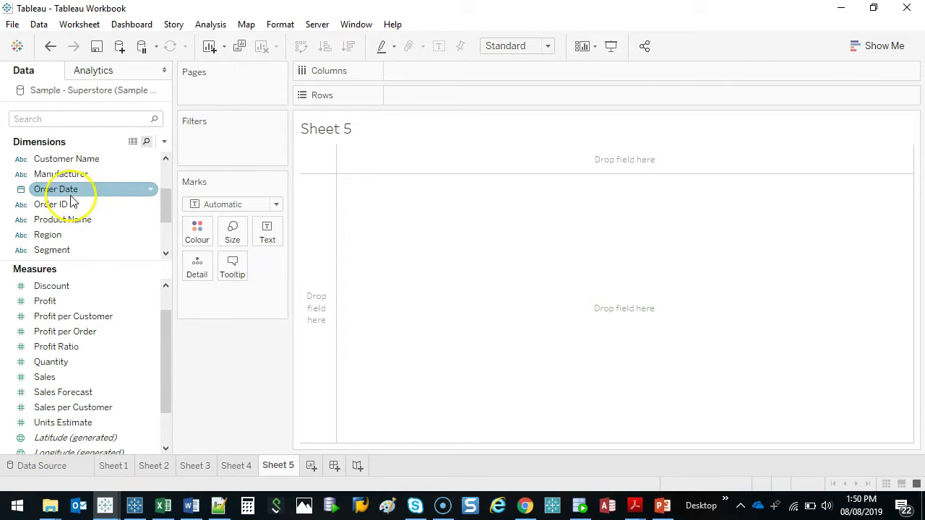
{"action": "left_click_drag", "start_coordinate": [67, 192], "coordinate": [436, 76]}
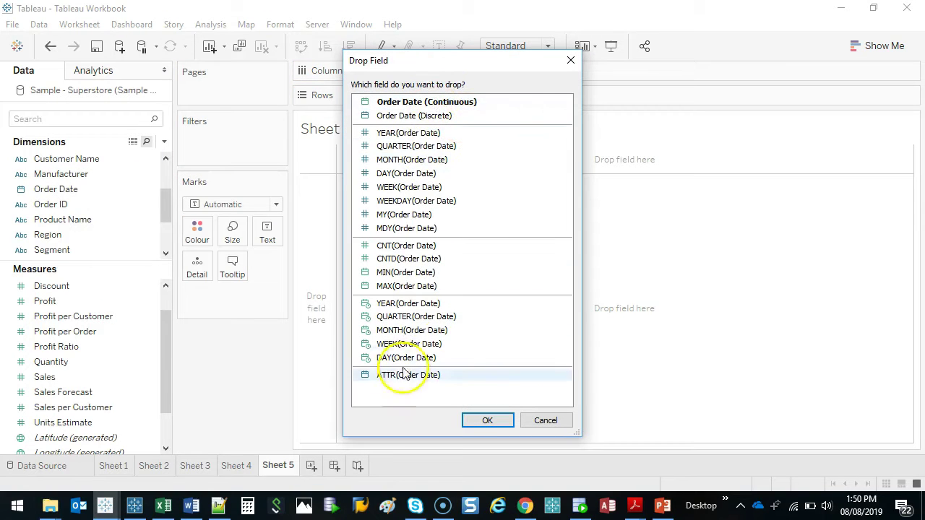
{"action": "left_click", "coordinate": [571, 64]}
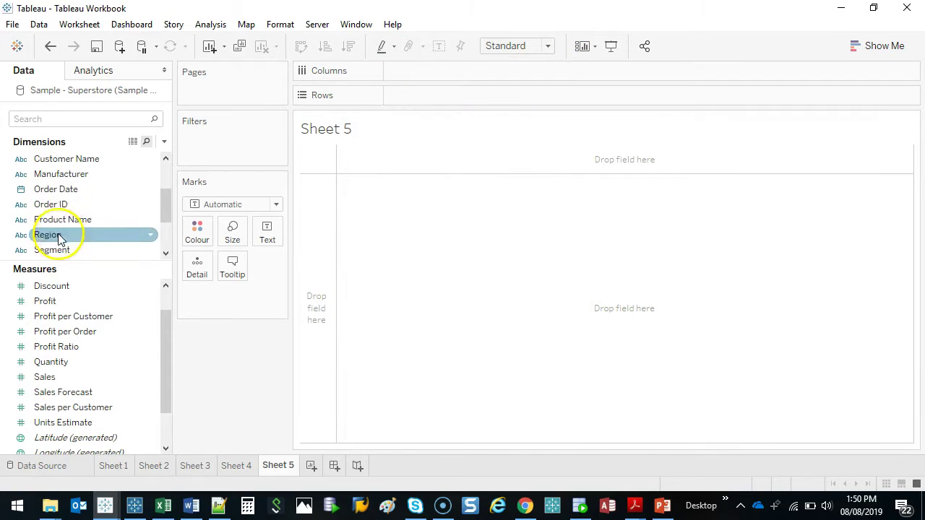
{"action": "scroll", "coordinate": [87, 219], "scroll_direction": "down", "scroll_amount": 1}
{"action": "scroll", "coordinate": [82, 212], "scroll_direction": "up", "scroll_amount": 1}
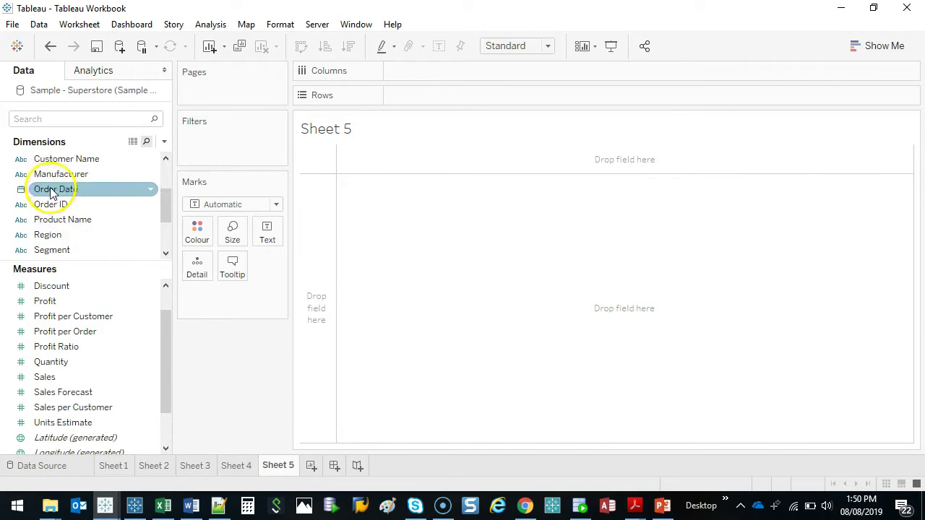
- Try Order Date by year in Columns, drill down to quarters and back, check its date level options, and remove it
{"action": "left_click_drag", "start_coordinate": [56, 189], "coordinate": [437, 70]}
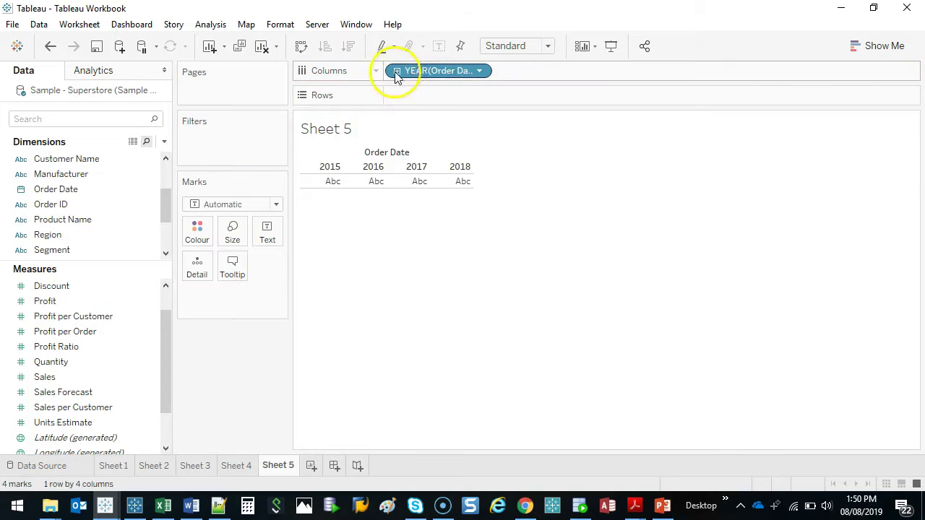
{"action": "left_click", "coordinate": [397, 71]}
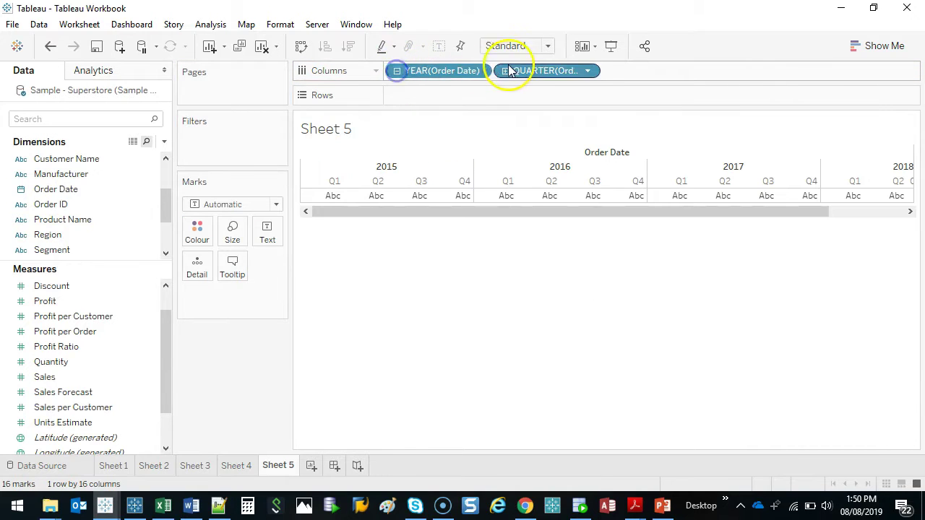
{"action": "left_click", "coordinate": [396, 71]}
{"action": "right_click", "coordinate": [437, 72]}
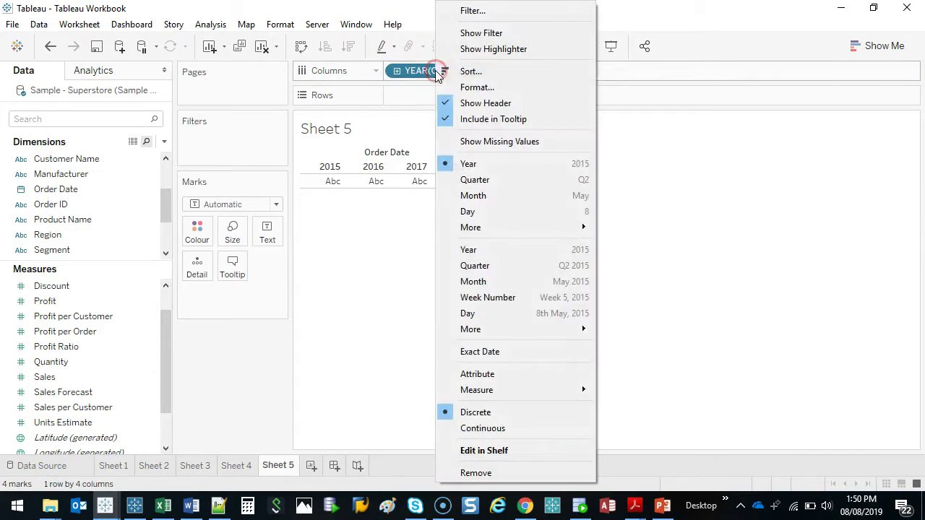
{"action": "left_click", "coordinate": [331, 284]}
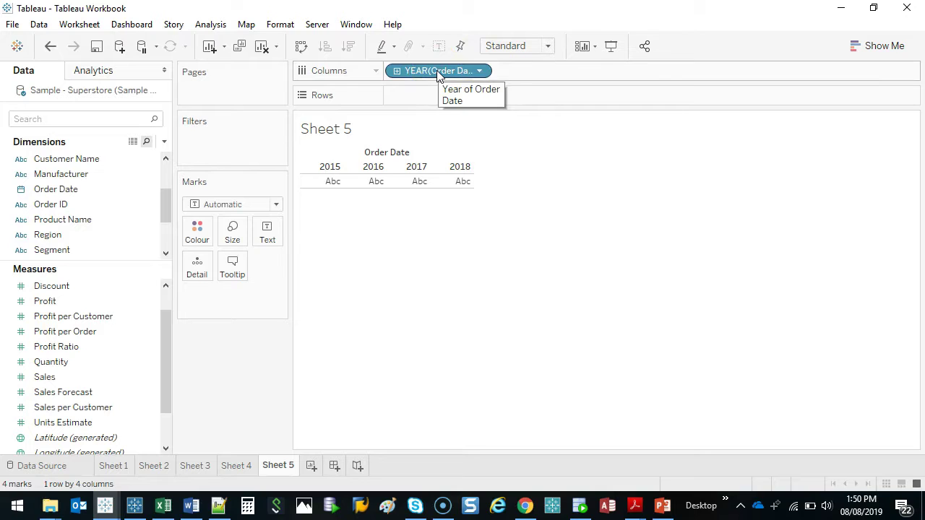
{"action": "left_click_drag", "start_coordinate": [439, 71], "coordinate": [260, 383]}
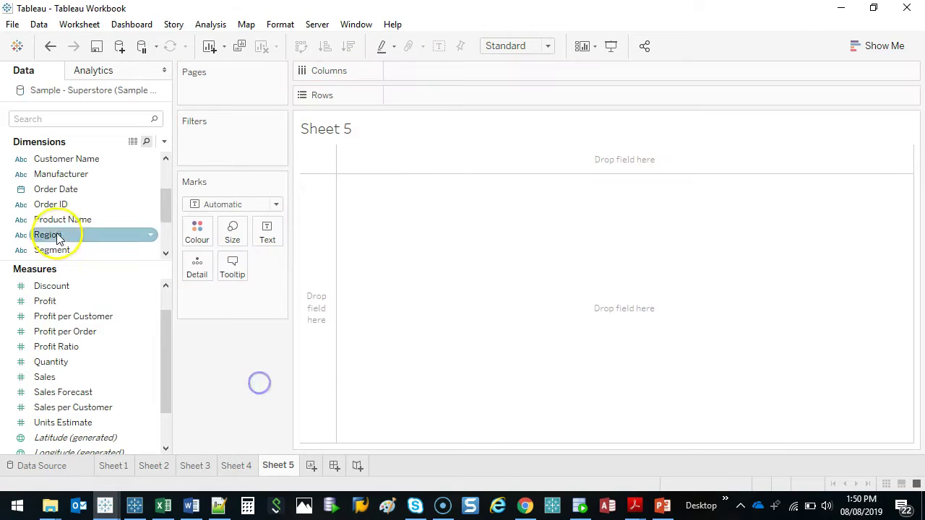
- Add Order Date to Columns as the continuous QUARTER(Order Date)
{"action": "left_click_drag", "start_coordinate": [58, 189], "coordinate": [413, 74]}
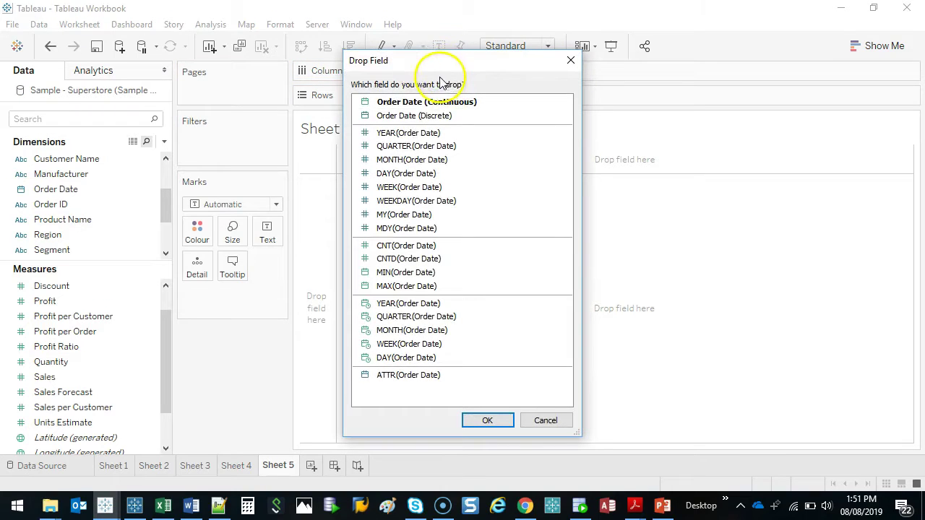
{"action": "left_click", "coordinate": [419, 323]}
{"action": "double_click", "coordinate": [419, 322]}
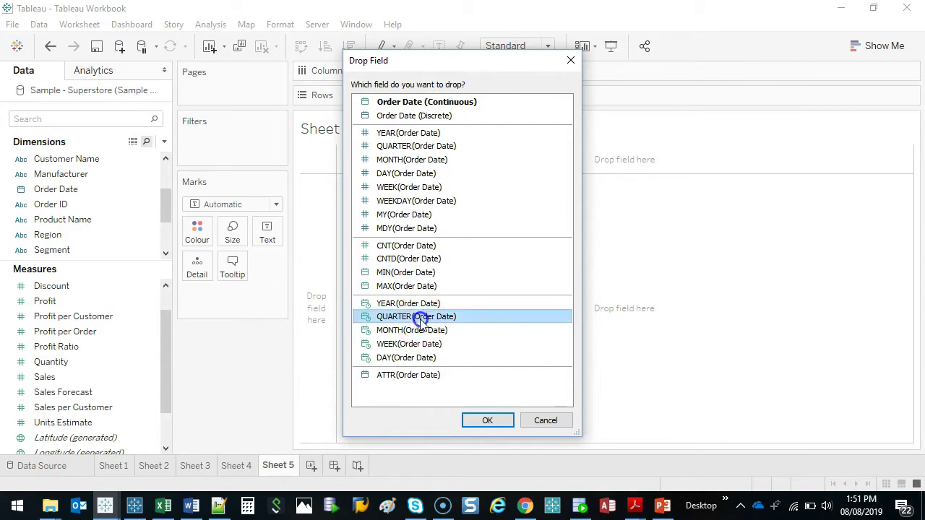
- Add Sales to Rows and change the mark type to Bar
{"action": "mouse_move", "coordinate": [341, 157]}
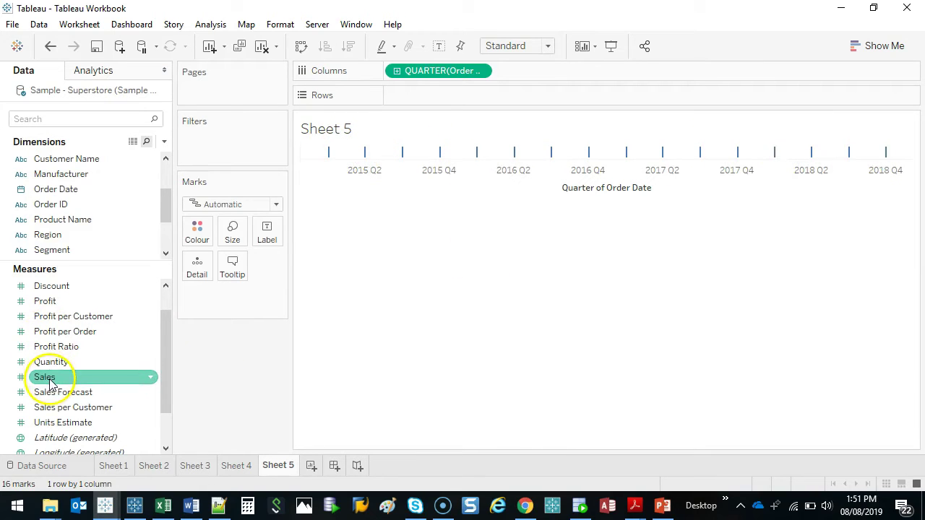
{"action": "left_click_drag", "start_coordinate": [43, 376], "coordinate": [424, 96]}
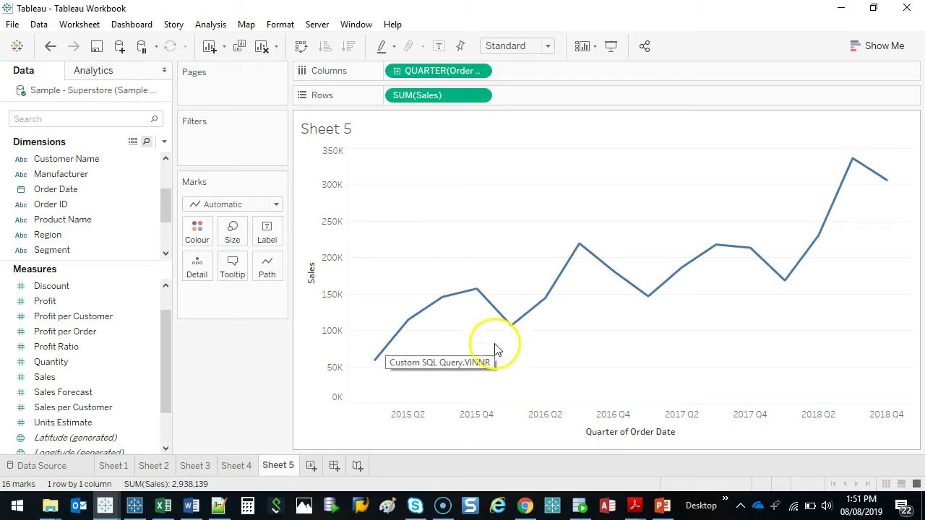
{"action": "left_click", "coordinate": [278, 207]}
{"action": "left_click", "coordinate": [241, 237]}
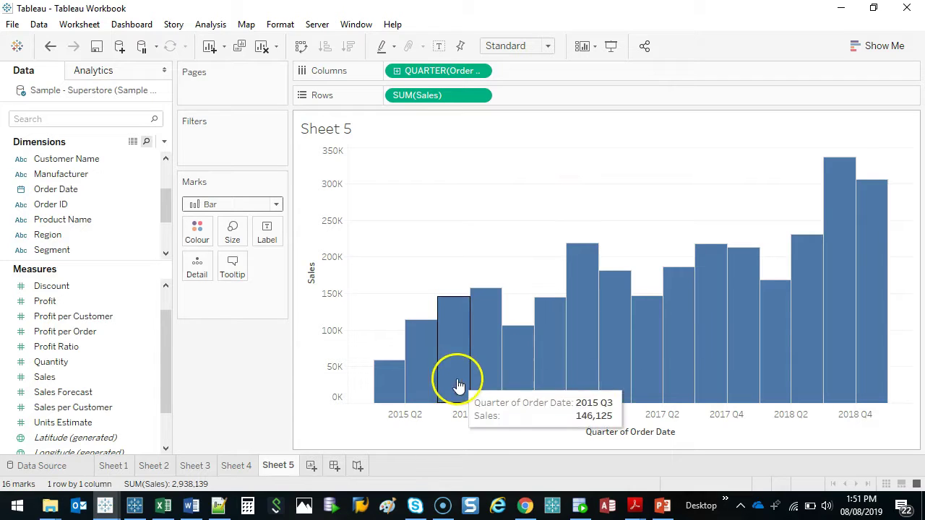
- Compare the Manual and Fixed bar size settings, leaving the size Fixed with automatic width
{"action": "left_click", "coordinate": [232, 230]}
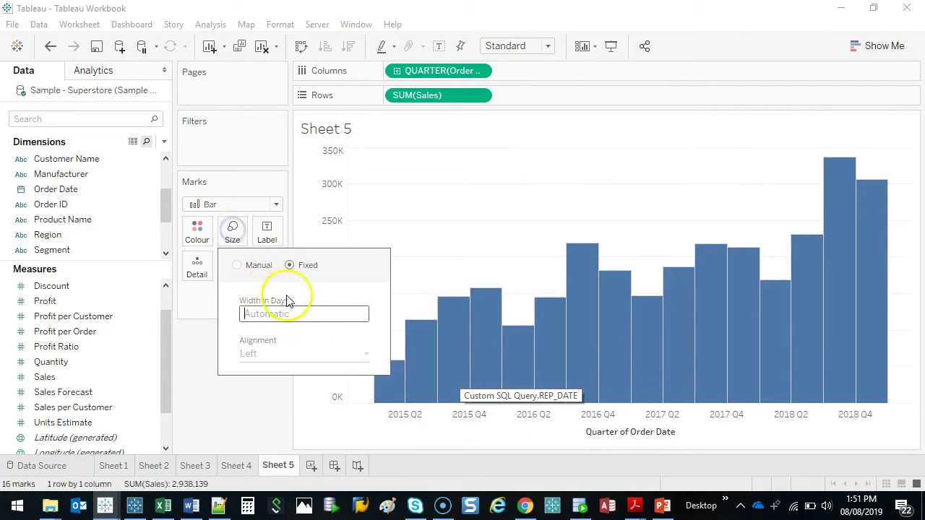
{"action": "left_click", "coordinate": [259, 265]}
{"action": "left_click", "coordinate": [293, 265]}
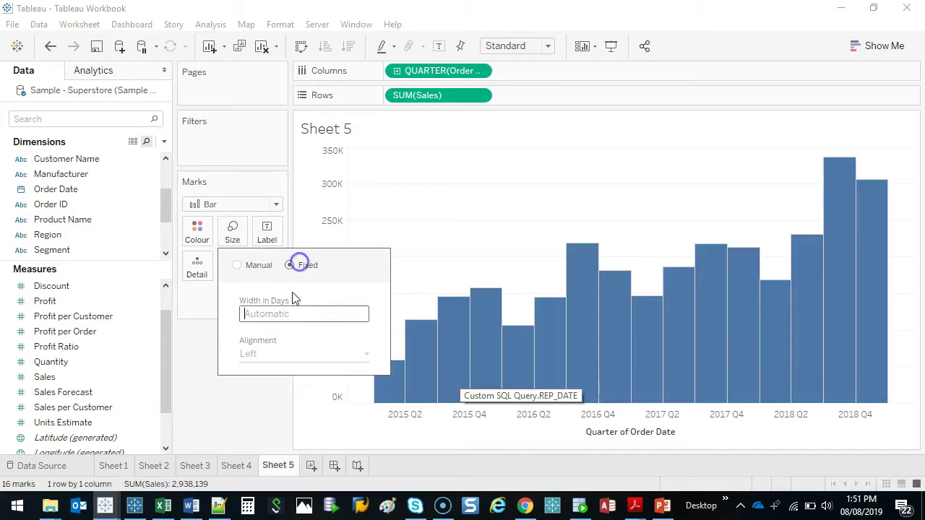
{"action": "left_click", "coordinate": [274, 315]}
{"action": "left_click", "coordinate": [219, 421]}
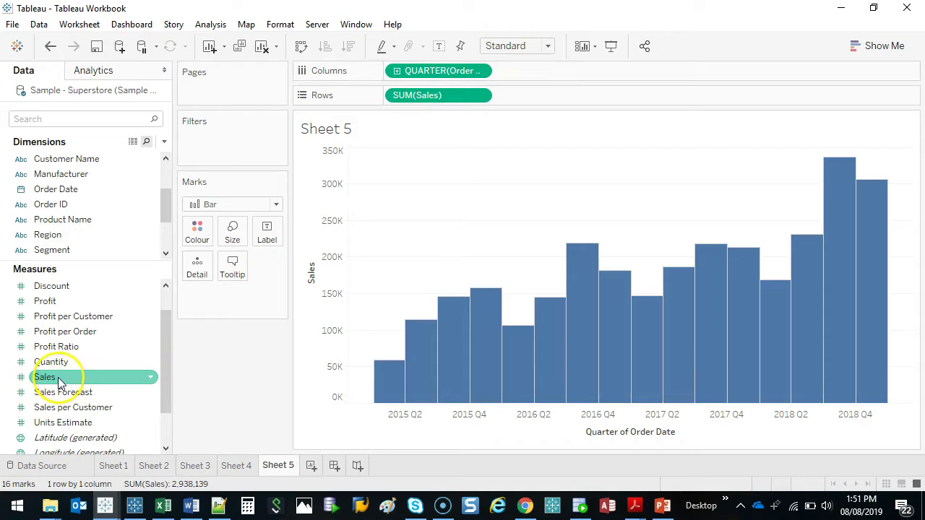
- Add Sales to Rows a second time as a separate chart below the first
{"action": "left_click_drag", "start_coordinate": [60, 383], "coordinate": [658, 101]}
{"action": "left_click", "coordinate": [50, 46]}
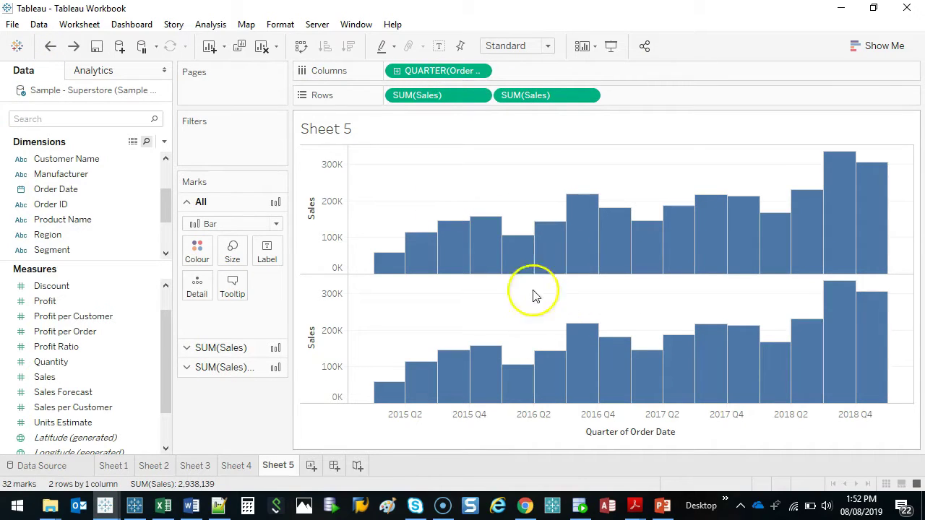
{"action": "right_click", "coordinate": [557, 100]}
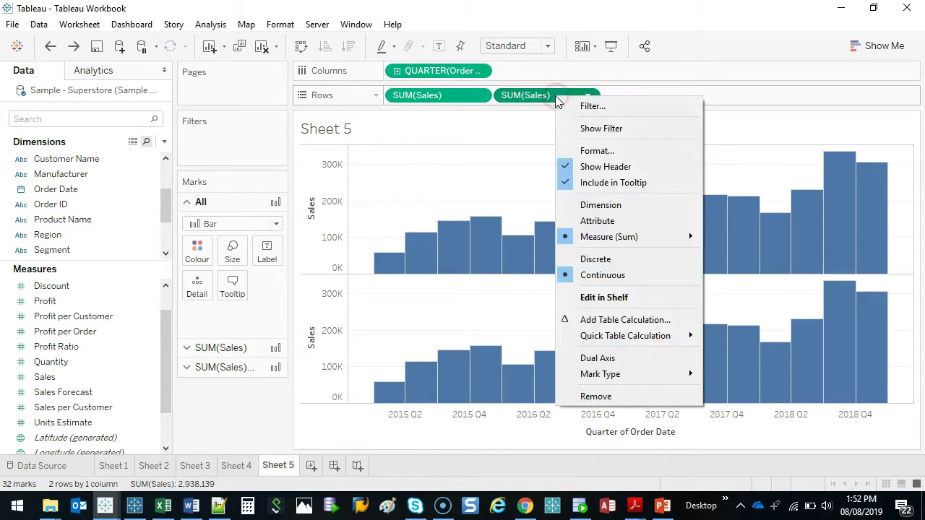
{"action": "left_click", "coordinate": [522, 150]}
{"action": "mouse_move", "coordinate": [611, 89]}
{"action": "left_mouse_down"}
{"action": "mouse_move", "coordinate": [520, 81]}
{"action": "mouse_move", "coordinate": [264, 285]}
{"action": "left_mouse_up"}
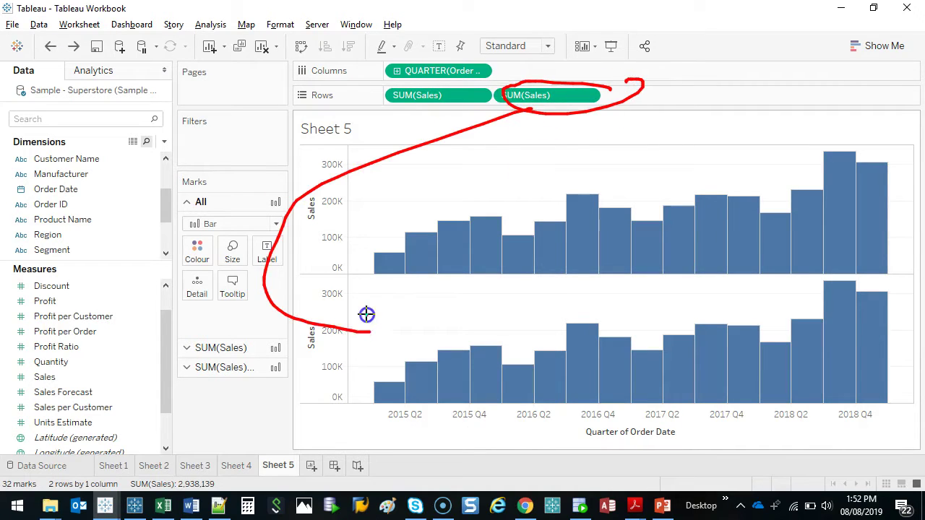
{"action": "left_click_drag", "start_coordinate": [367, 315], "coordinate": [349, 352]}
{"action": "left_click_drag", "start_coordinate": [495, 93], "coordinate": [377, 94]}
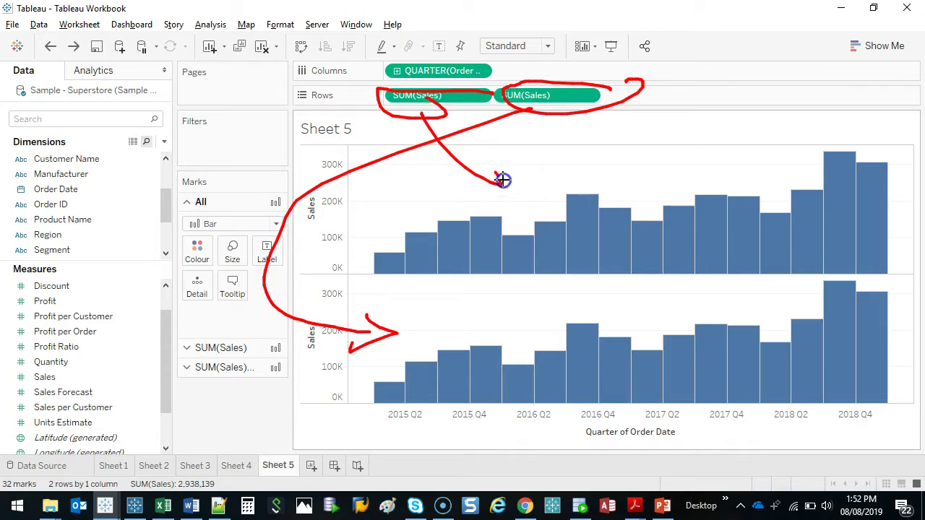
{"action": "key", "text": "Escape"}
- Apply the Running Total quick table calculation to the second SUM(Sales) in Rows
{"action": "right_click", "coordinate": [554, 97]}
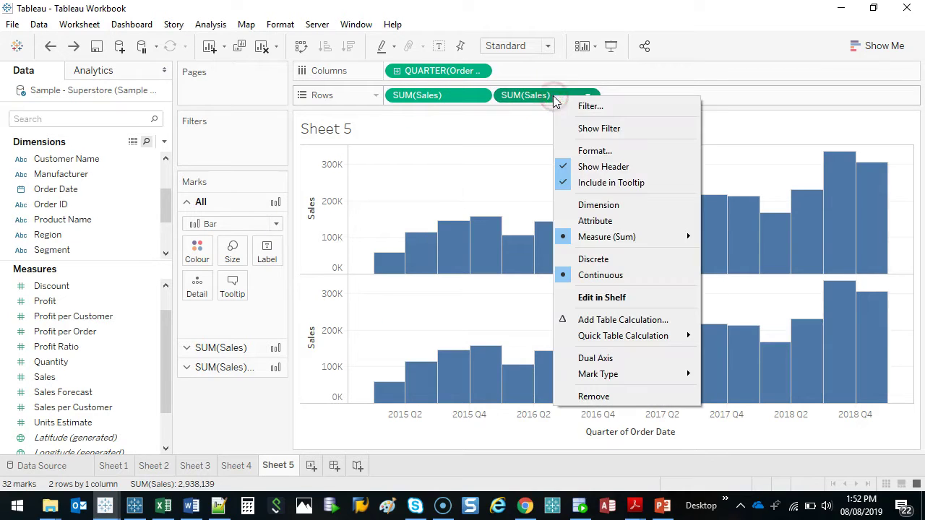
{"action": "left_click", "coordinate": [623, 338]}
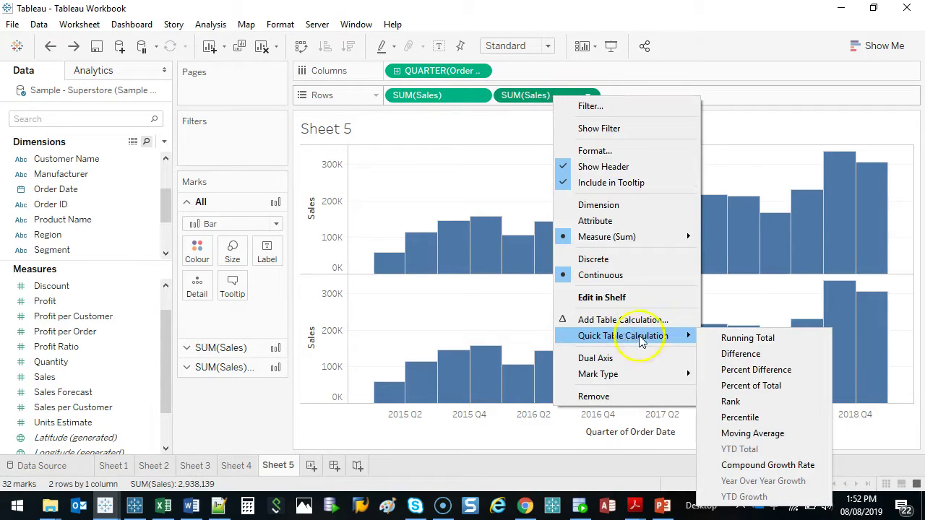
{"action": "left_click", "coordinate": [735, 336]}
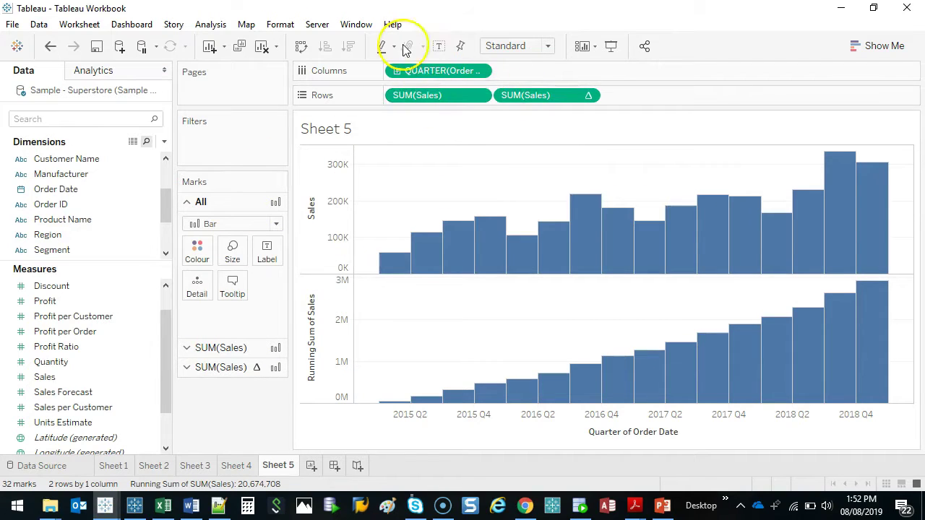
- Try adding Sales as a label on the first SUM(Sales) chart only, and remove it from its marks
{"action": "left_click", "coordinate": [422, 101]}
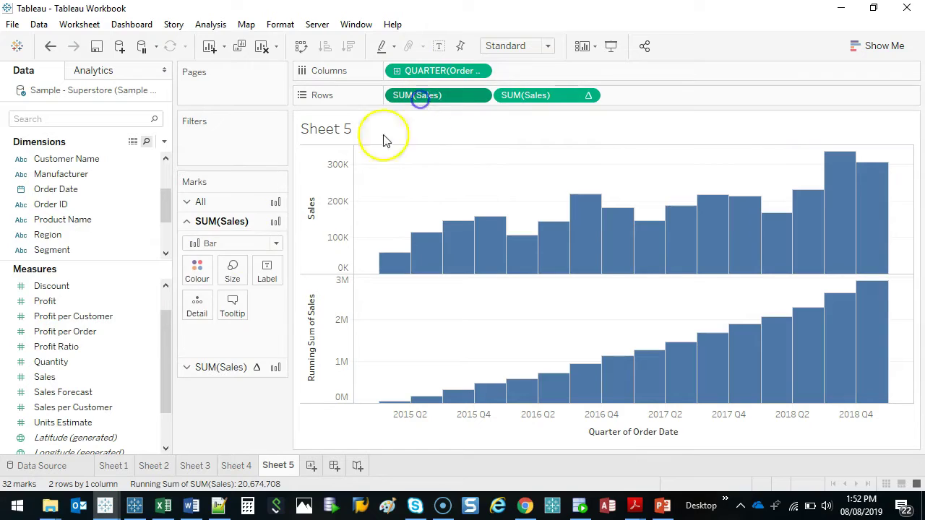
{"action": "left_click_drag", "start_coordinate": [44, 376], "coordinate": [267, 274]}
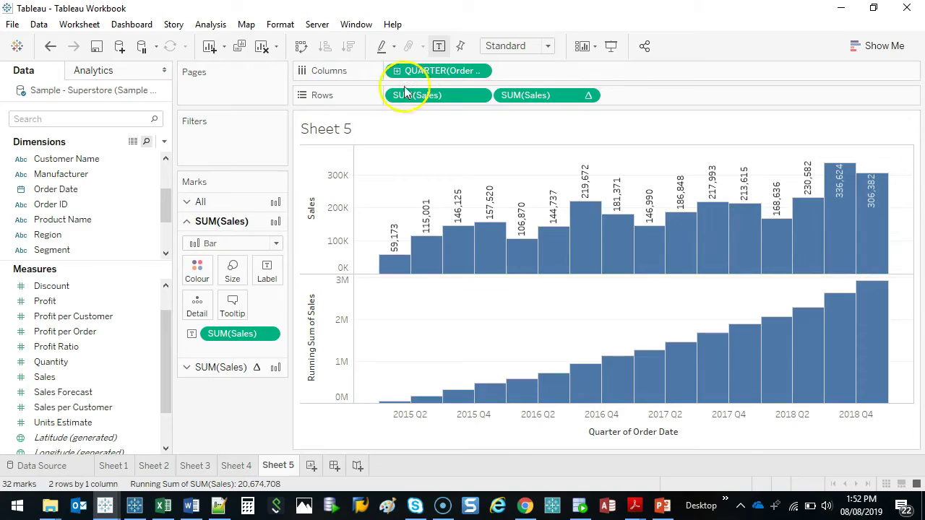
{"action": "left_click_drag", "start_coordinate": [232, 333], "coordinate": [228, 432]}
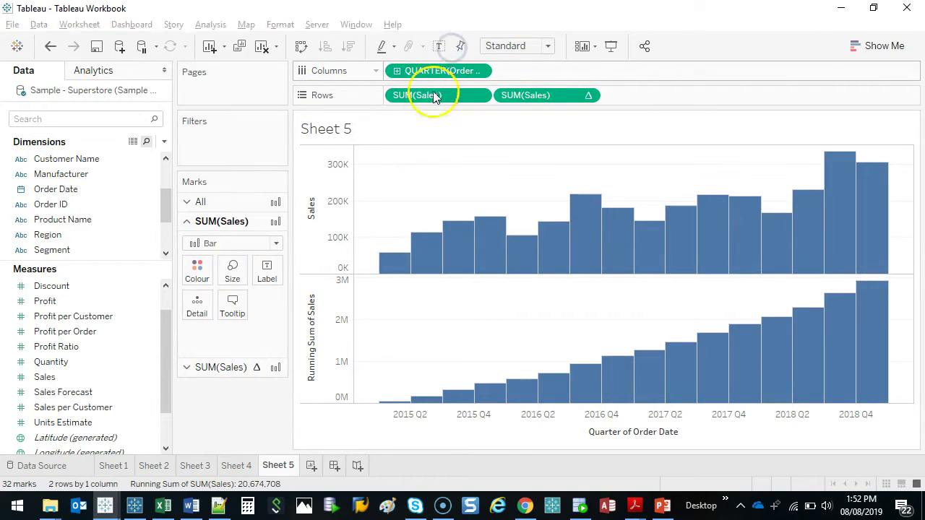
- Show mark labels on both charts and copy SUM(Sales) from Rows to the first chart's Label
{"action": "left_click", "coordinate": [438, 46]}
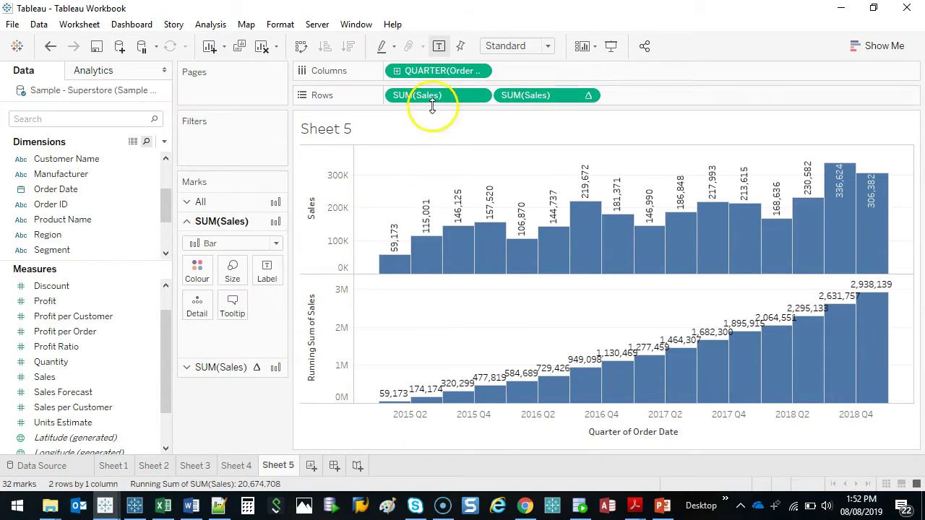
{"action": "mouse_move", "coordinate": [438, 95]}
{"action": "left_mouse_down"}
{"action": "mouse_move", "coordinate": [264, 265]}
{"action": "mouse_move", "coordinate": [350, 208]}
{"action": "mouse_move", "coordinate": [424, 97]}
{"action": "mouse_move", "coordinate": [440, 97]}
{"action": "mouse_move", "coordinate": [423, 94]}
{"action": "mouse_move", "coordinate": [400, 135]}
{"action": "mouse_move", "coordinate": [275, 268]}
{"action": "left_mouse_up"}
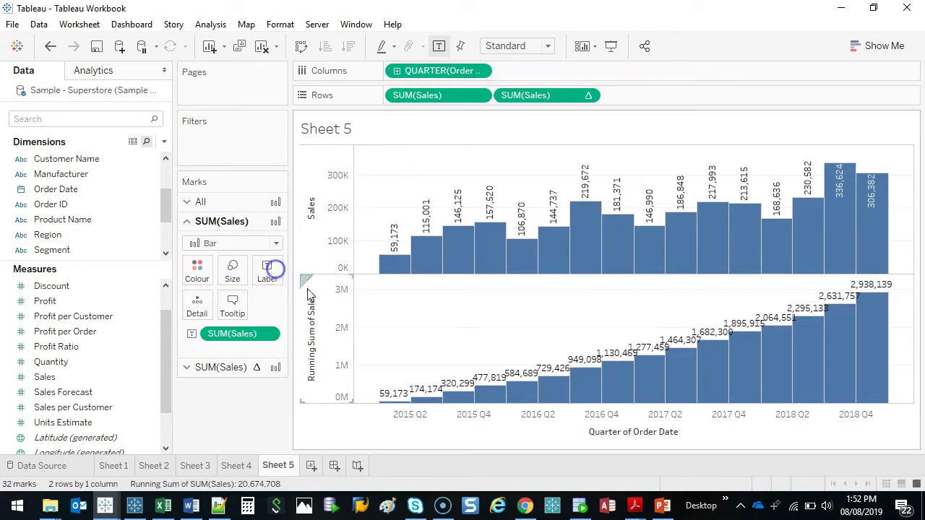
- Format the first chart's Sales label as custom currency with 0 decimal places and display units in Thousands (K)
{"action": "right_click", "coordinate": [228, 342]}
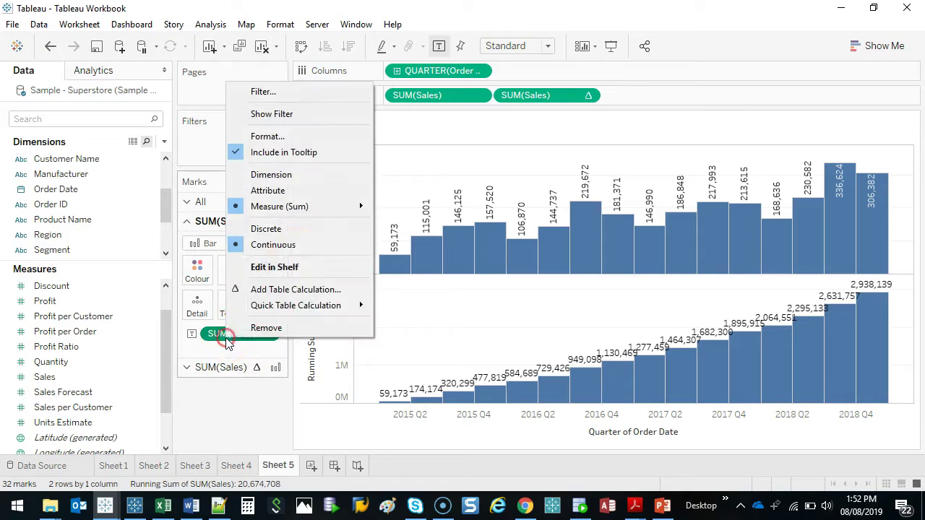
{"action": "left_click", "coordinate": [282, 134]}
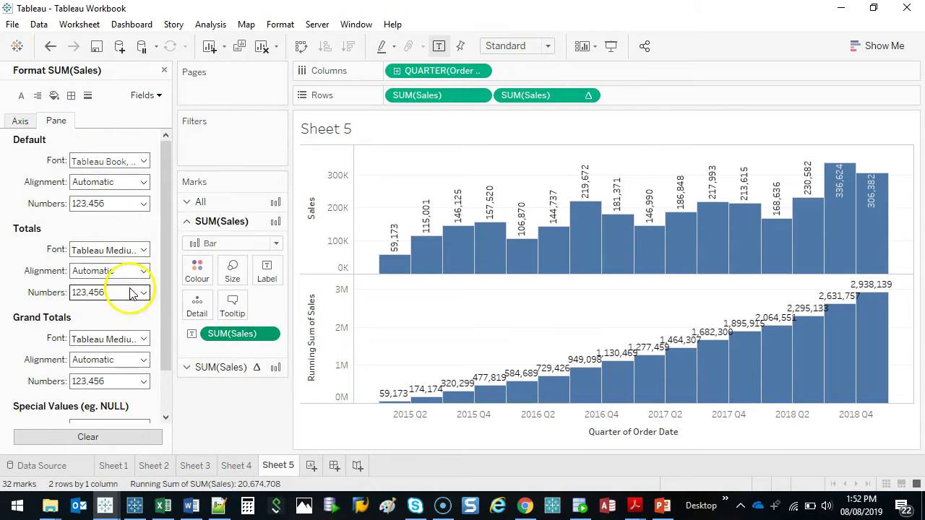
{"action": "left_click", "coordinate": [127, 206]}
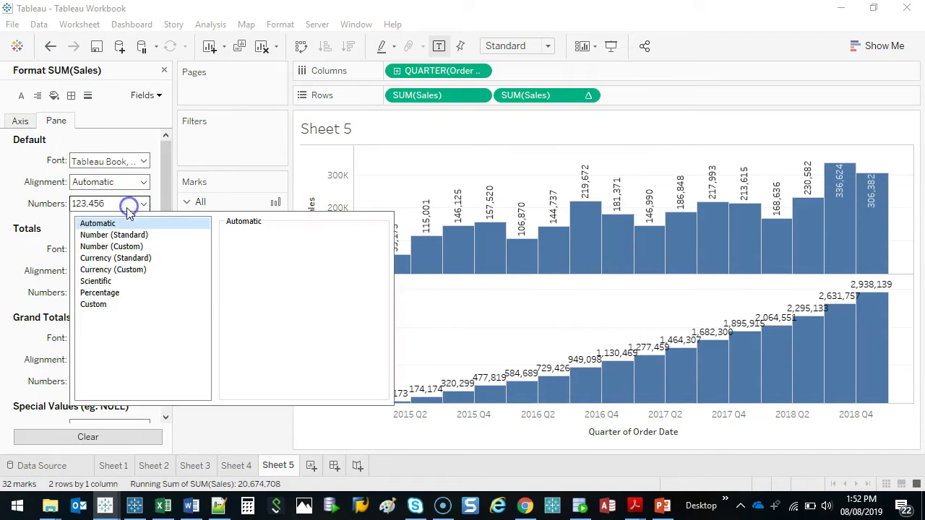
{"action": "left_click", "coordinate": [121, 270]}
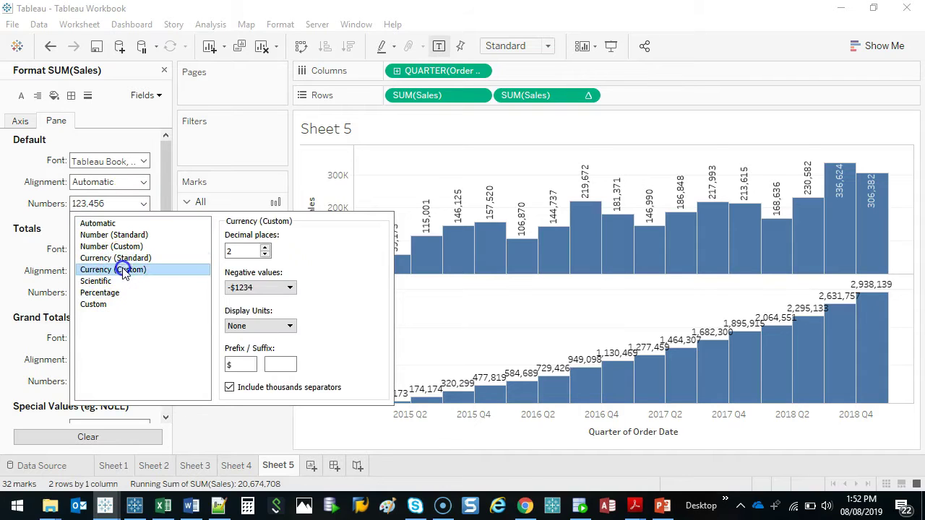
{"action": "left_click", "coordinate": [265, 254]}
{"action": "left_click", "coordinate": [265, 254]}
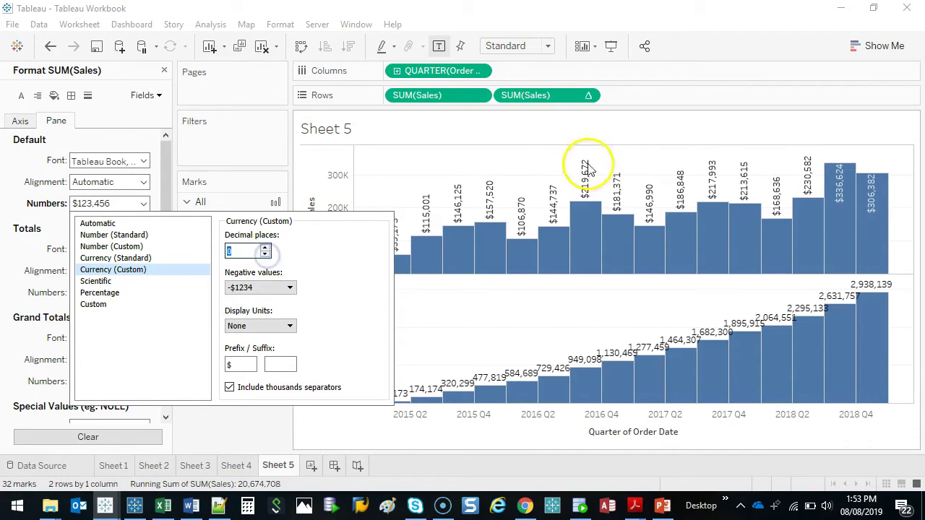
{"action": "left_click", "coordinate": [286, 326]}
{"action": "left_click", "coordinate": [256, 349]}
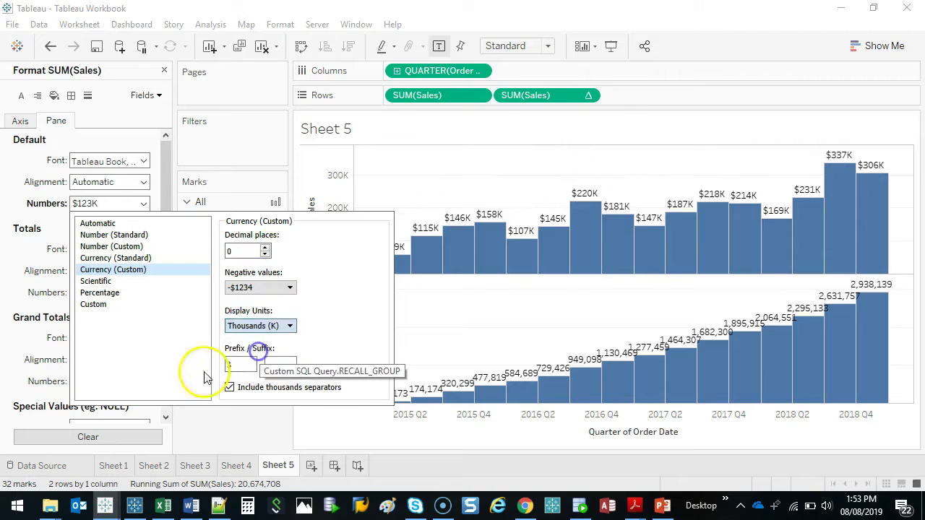
{"action": "left_click", "coordinate": [235, 437]}
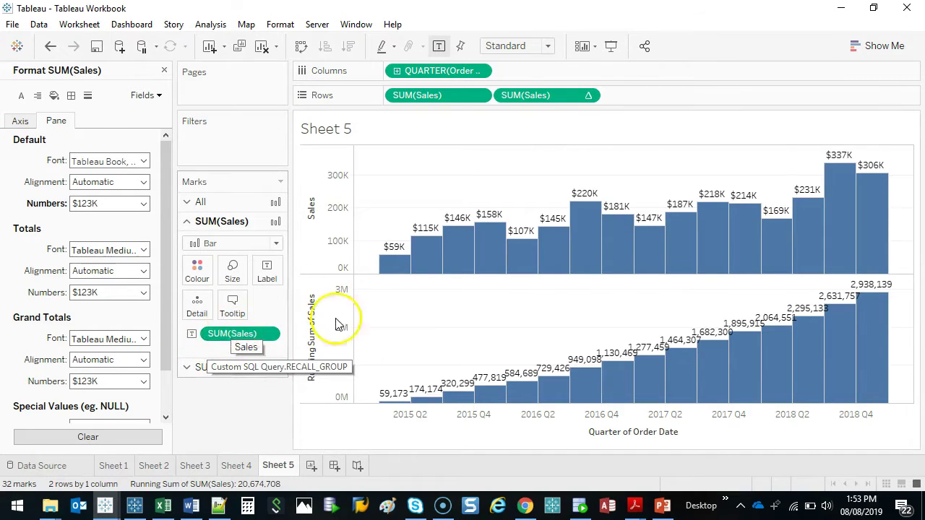
- Turn off the mark labels, remove SUM(Sales) from the first chart's marks and close the formatting options
{"action": "left_click", "coordinate": [436, 45]}
{"action": "left_click_drag", "start_coordinate": [223, 333], "coordinate": [219, 404]}
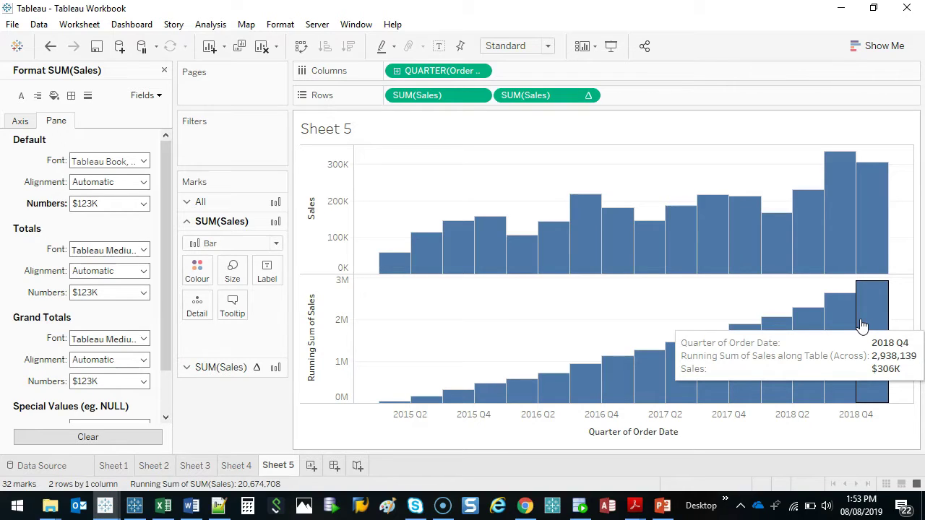
{"action": "left_click", "coordinate": [163, 70]}
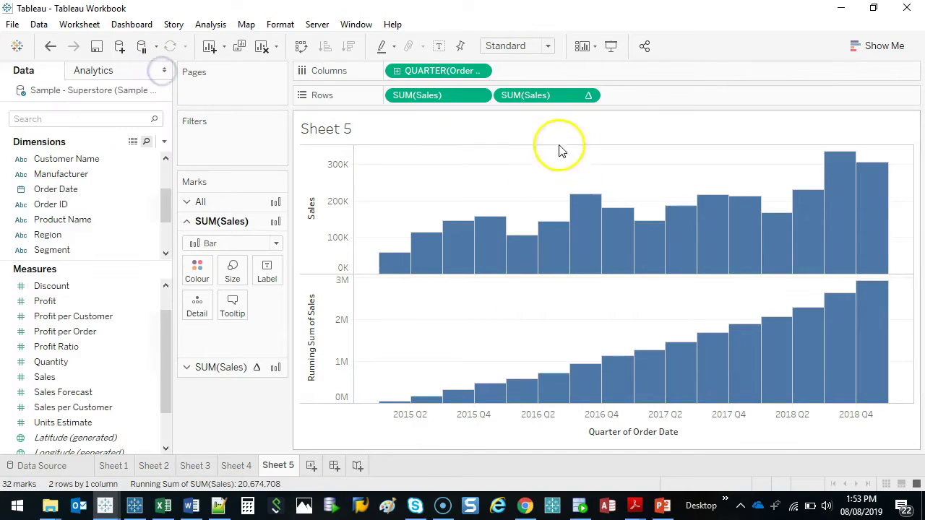
- Examine which Marks card belongs to each of the two SUM(Sales) measures in Rows
{"action": "left_click", "coordinate": [551, 94]}
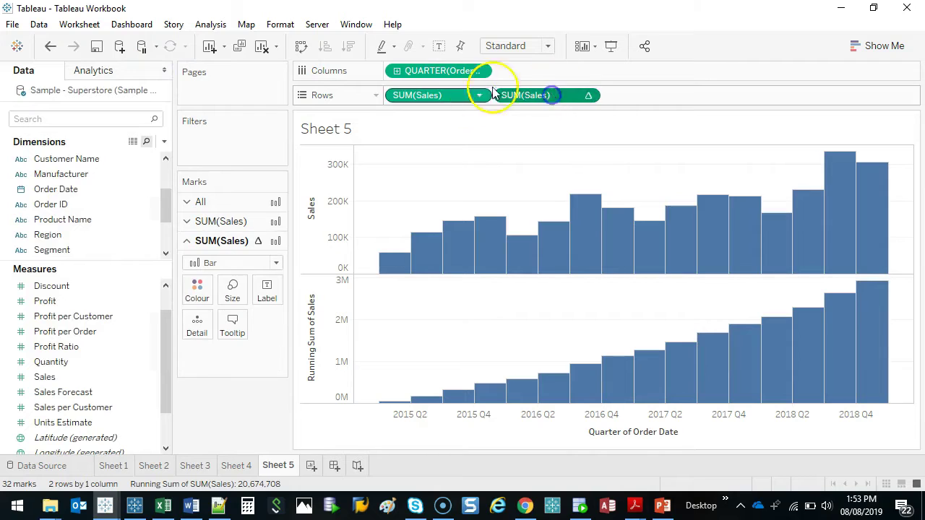
{"action": "left_click", "coordinate": [444, 96]}
{"action": "left_click_drag", "start_coordinate": [445, 96], "coordinate": [284, 208]}
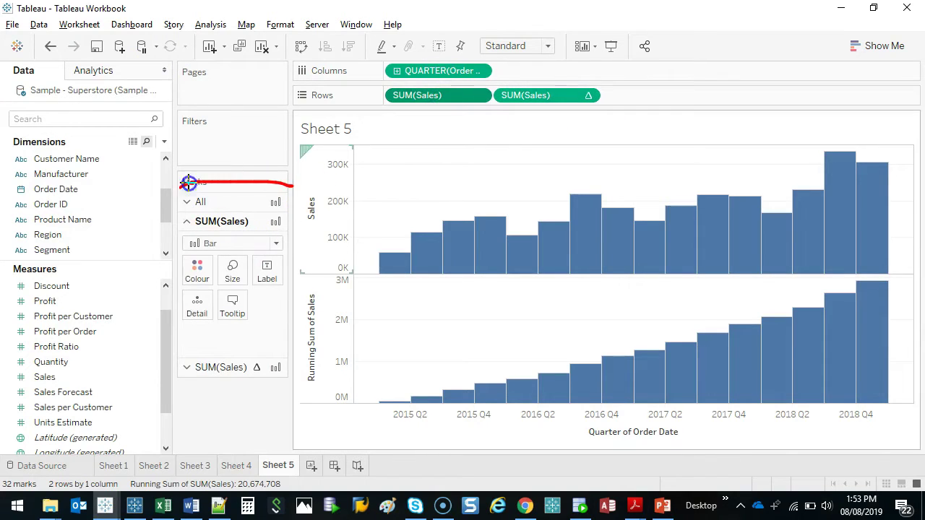
{"action": "mouse_move", "coordinate": [188, 182]}
{"action": "left_mouse_down"}
{"action": "mouse_move", "coordinate": [324, 367]}
{"action": "mouse_move", "coordinate": [304, 200]}
{"action": "left_mouse_up"}
{"action": "key", "text": "Escape"}
{"action": "left_click", "coordinate": [530, 95]}
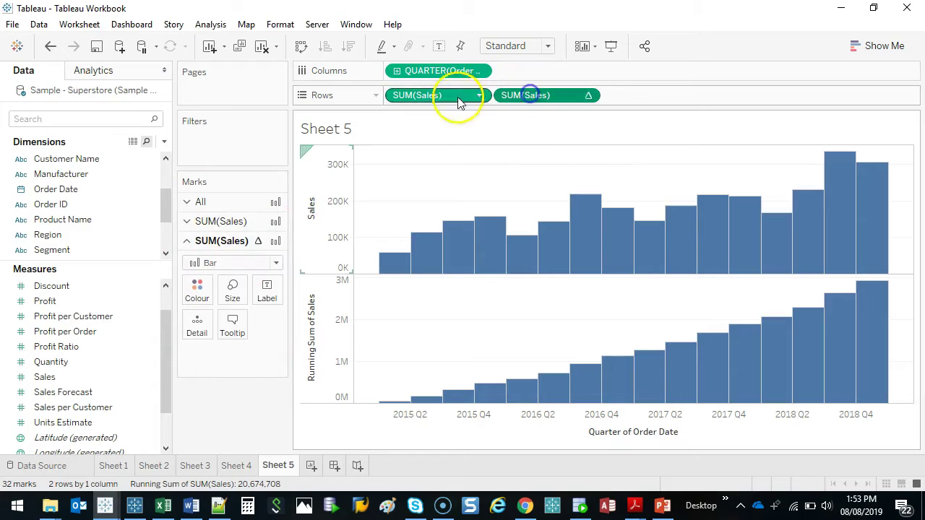
{"action": "left_click", "coordinate": [458, 99]}
{"action": "left_click", "coordinate": [531, 95]}
{"action": "left_click", "coordinate": [435, 94]}
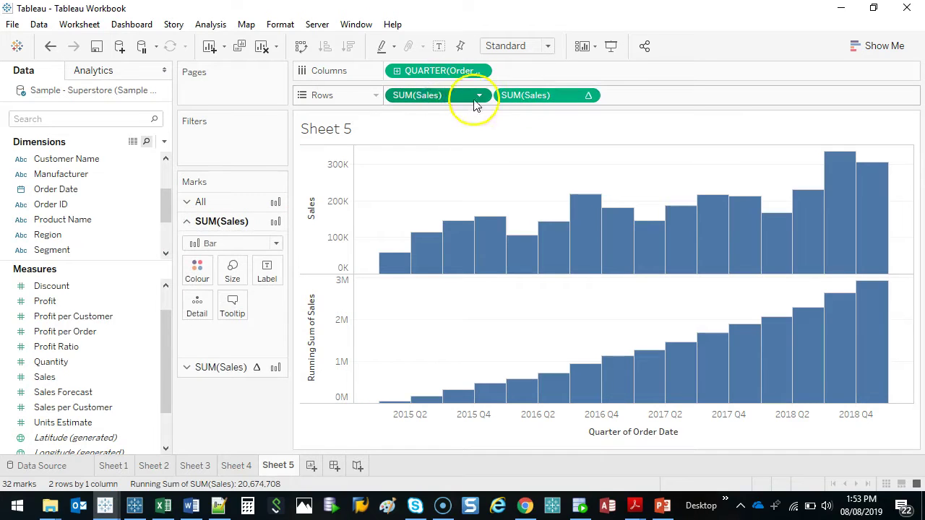
- Try the Line mark type on all charts at once and undo the change
{"action": "left_click", "coordinate": [200, 202]}
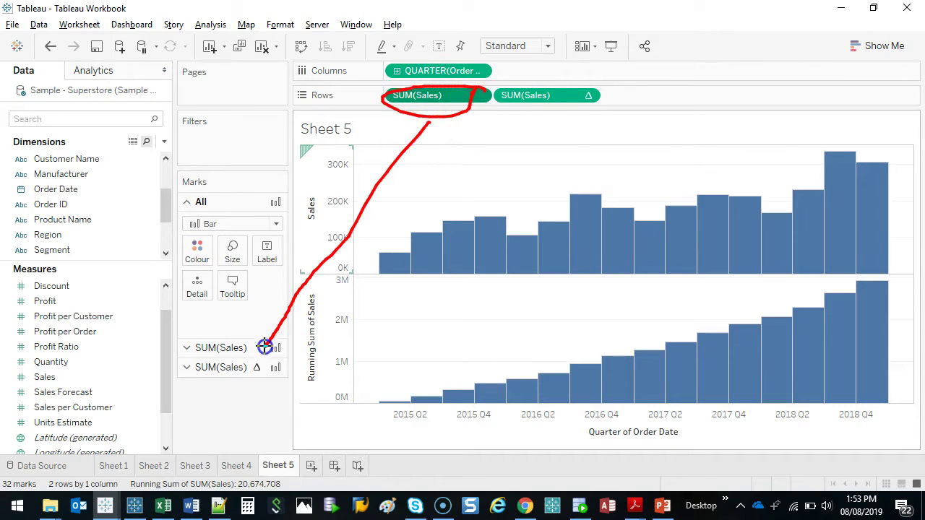
{"action": "left_click_drag", "start_coordinate": [556, 125], "coordinate": [264, 365]}
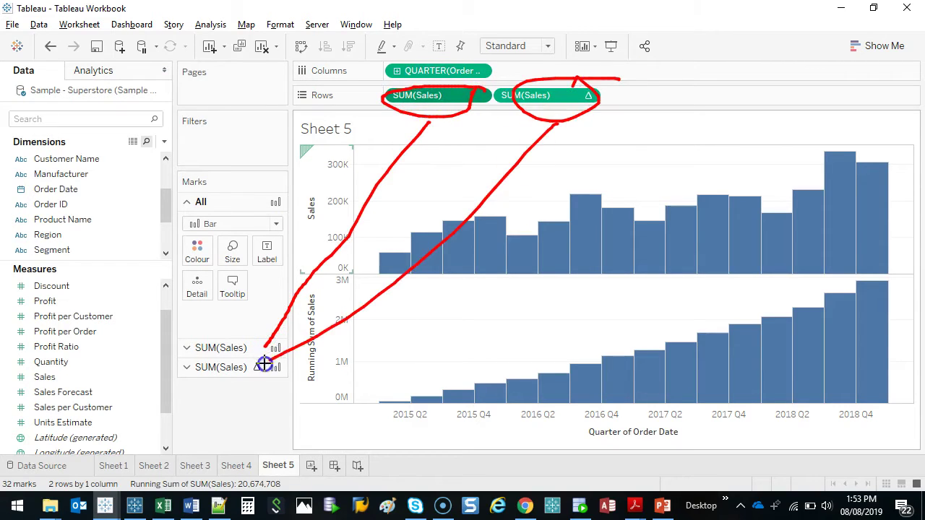
{"action": "left_click_drag", "start_coordinate": [202, 185], "coordinate": [281, 185]}
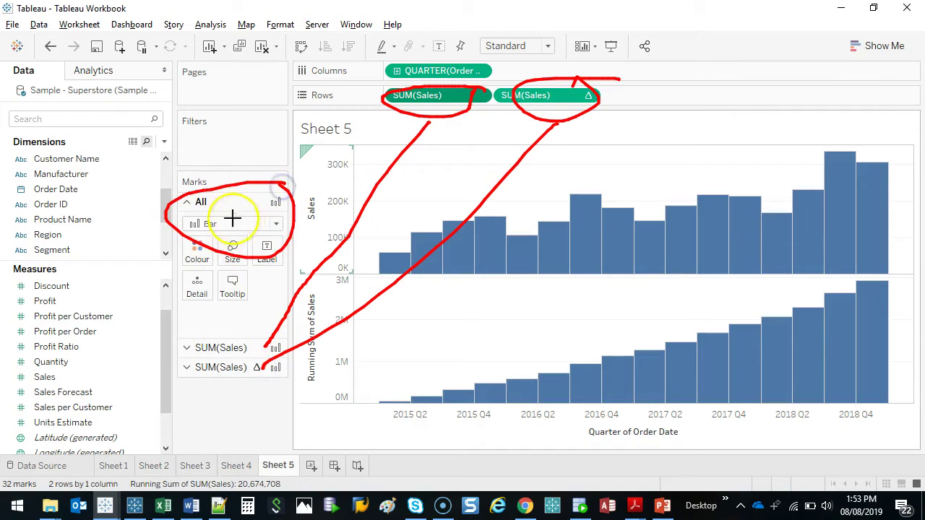
{"action": "key", "text": "Escape"}
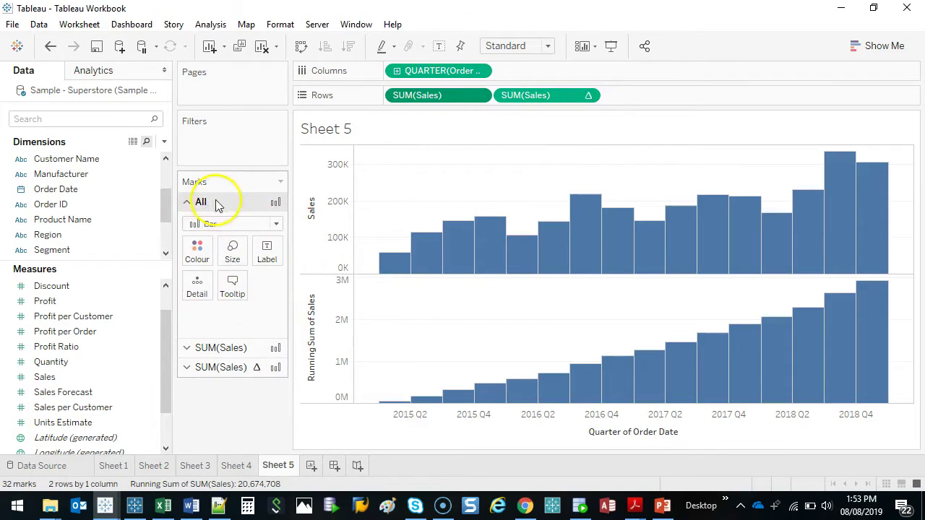
{"action": "left_click", "coordinate": [276, 224]}
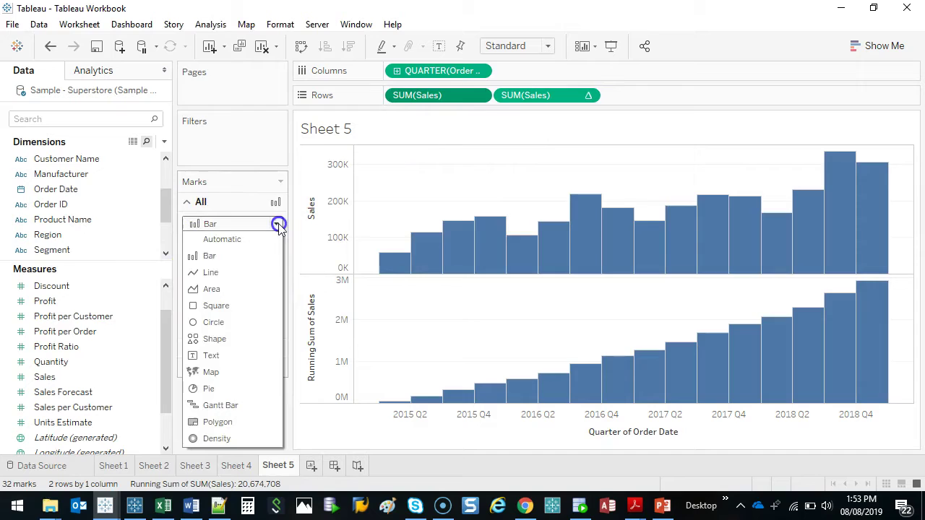
{"action": "left_click", "coordinate": [226, 270]}
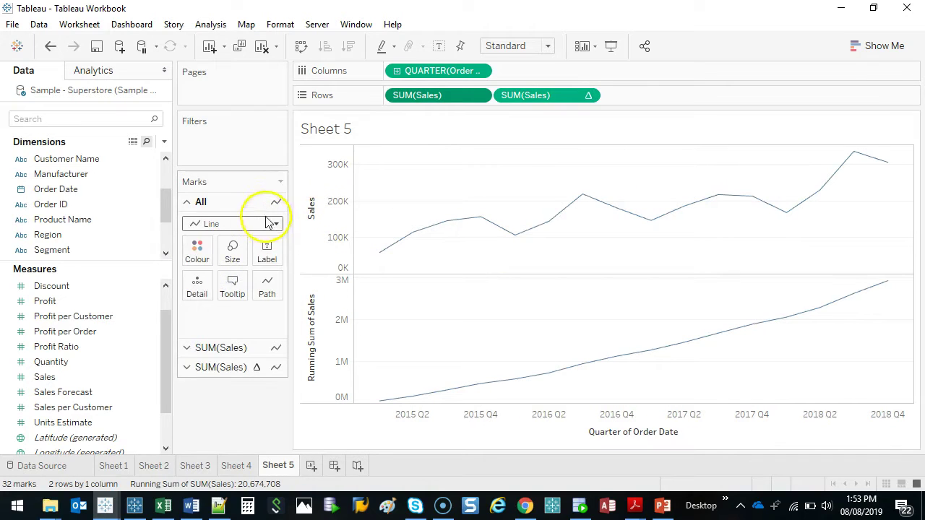
{"action": "key", "text": "ctrl+z"}
- Try the Line mark type on the first SUM(Sales) chart only and undo it
{"action": "left_click", "coordinate": [230, 348]}
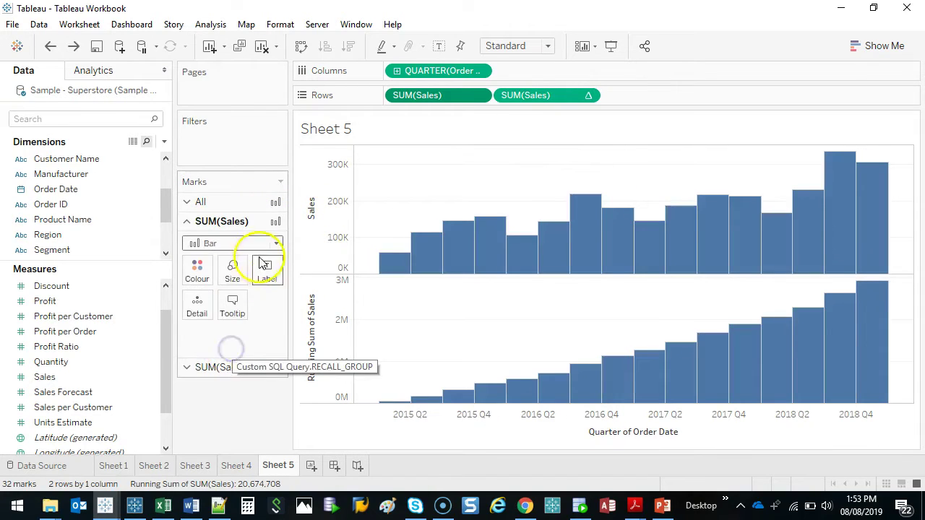
{"action": "left_click", "coordinate": [264, 243]}
{"action": "left_click", "coordinate": [230, 289]}
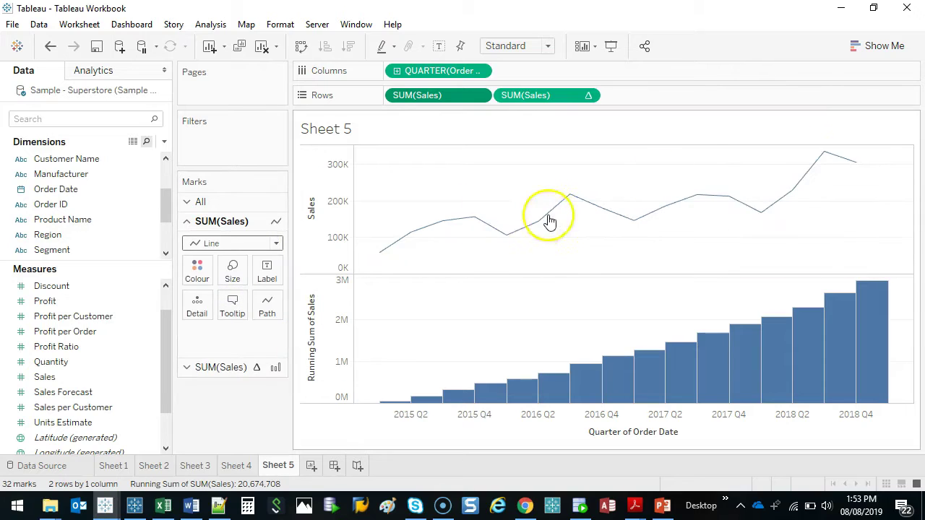
{"action": "key", "text": "ctrl+z"}
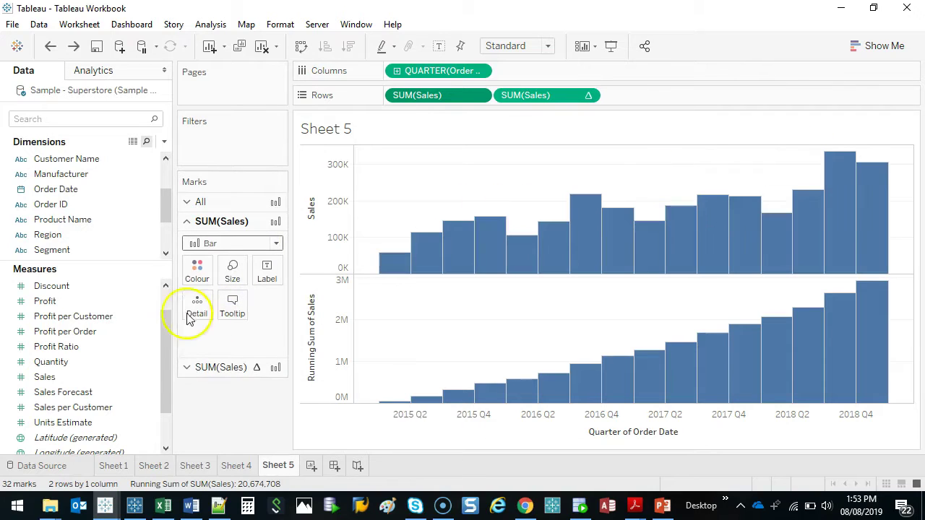
- Change the running total chart's mark type to Line
{"action": "left_click", "coordinate": [226, 369]}
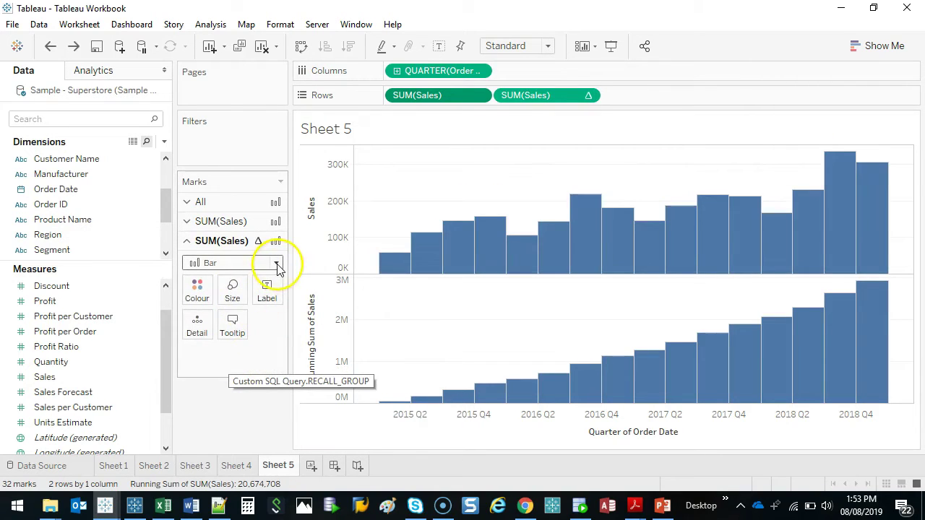
{"action": "left_click", "coordinate": [277, 263]}
{"action": "left_click", "coordinate": [239, 312]}
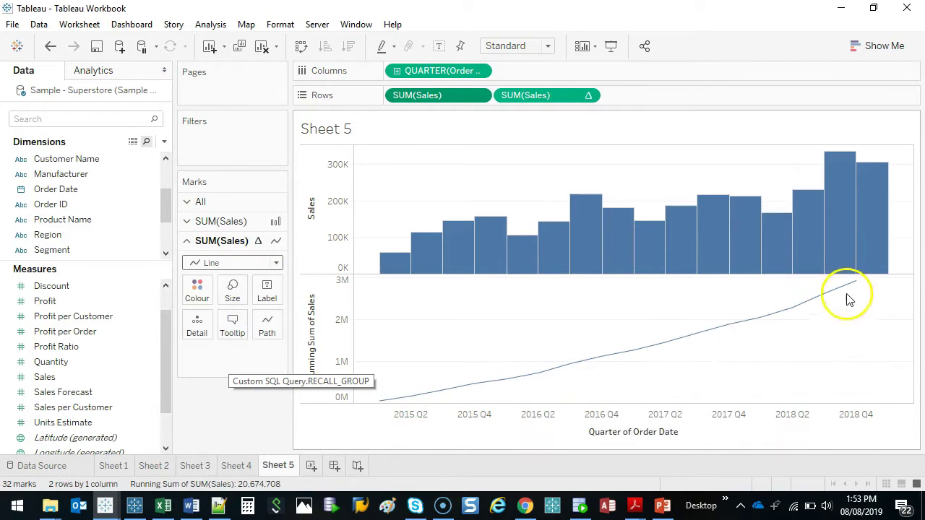
- Copy the running total SUM(Sales) from Rows to the Label of the running total chart
{"action": "mouse_move", "coordinate": [855, 289]}
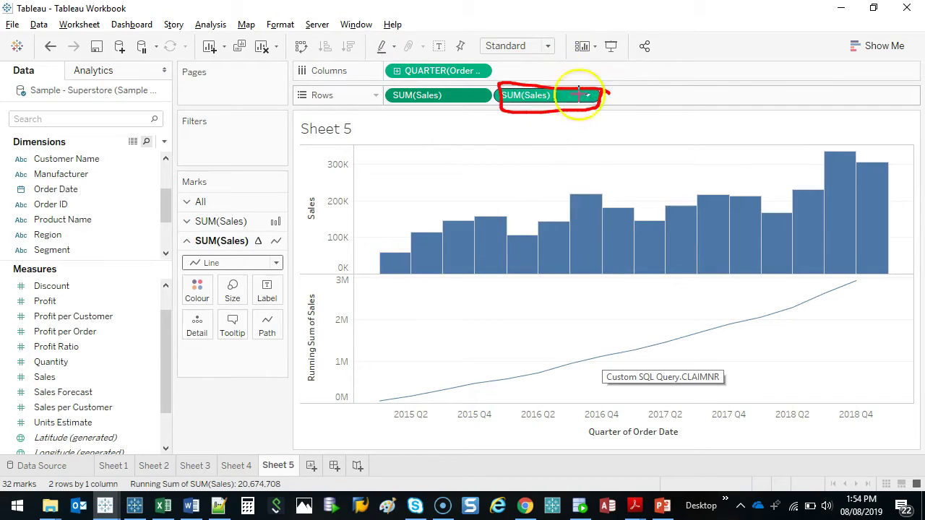
{"action": "left_click_drag", "start_coordinate": [522, 124], "coordinate": [382, 229]}
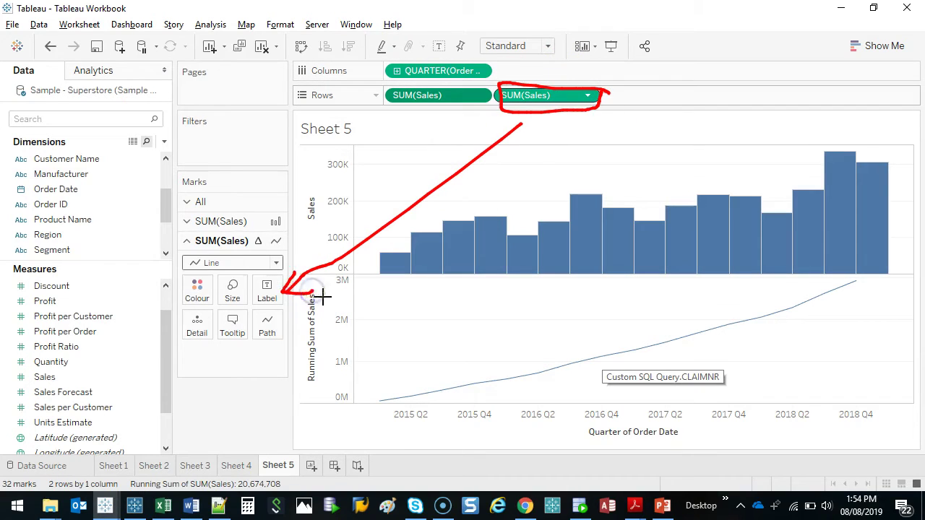
{"action": "mouse_move", "coordinate": [543, 94]}
{"action": "left_mouse_down"}
{"action": "mouse_move", "coordinate": [438, 253]}
{"action": "mouse_move", "coordinate": [267, 289]}
{"action": "left_mouse_up"}
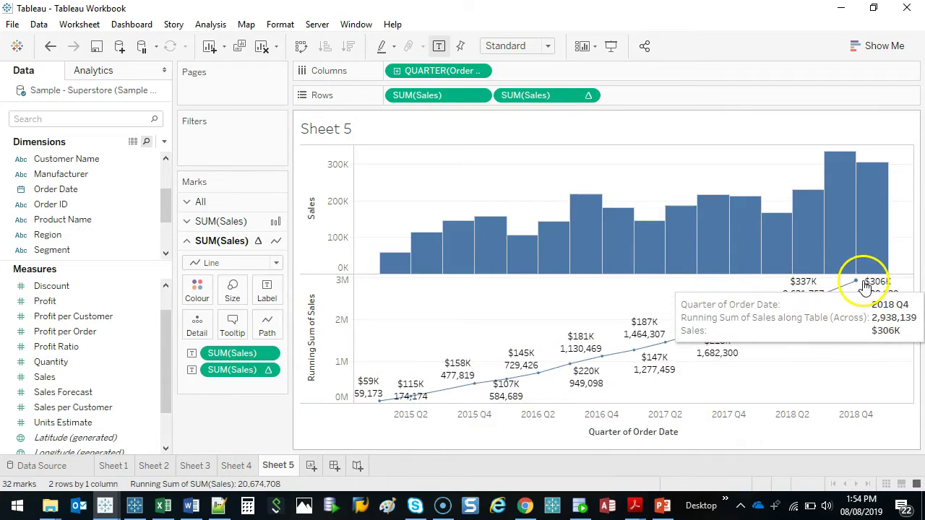
- Restrict the running total chart's labels to Line Ends, labelling only the end of the line and not its start
{"action": "left_click", "coordinate": [267, 290]}
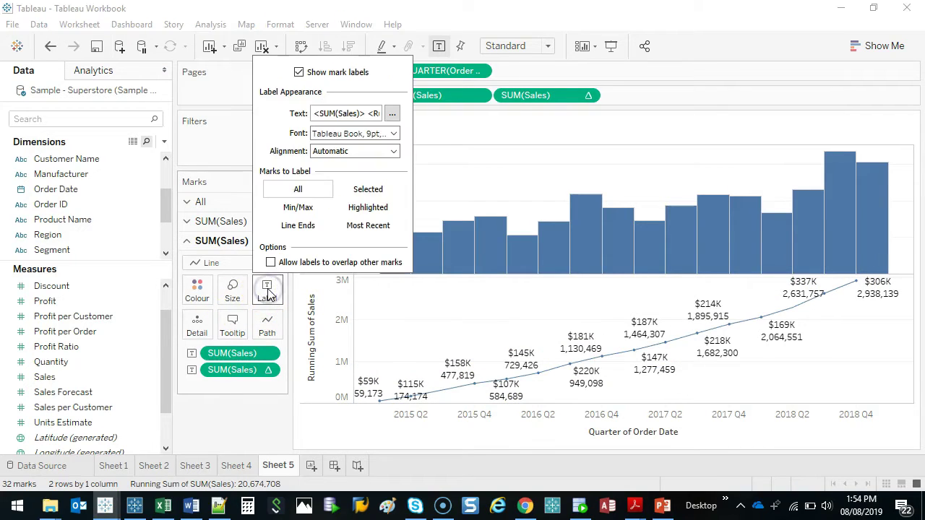
{"action": "left_click", "coordinate": [297, 226]}
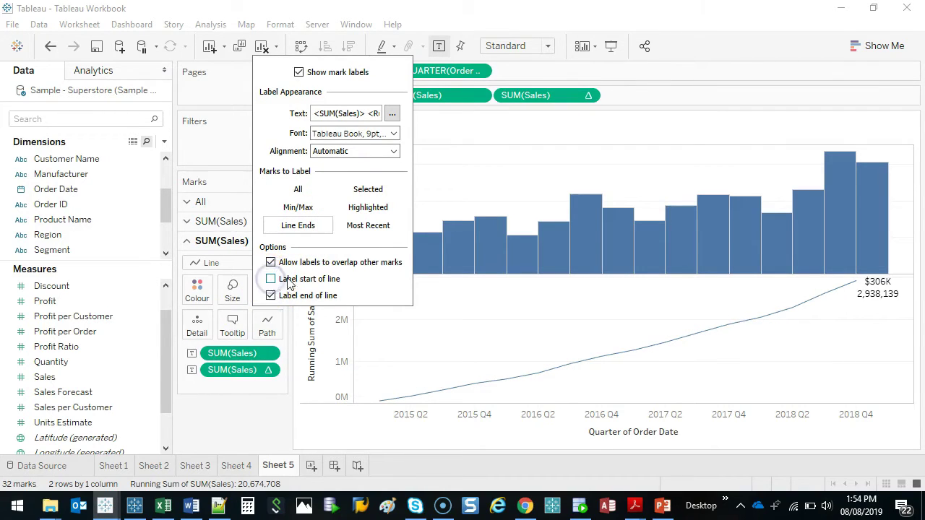
{"action": "left_click", "coordinate": [455, 335]}
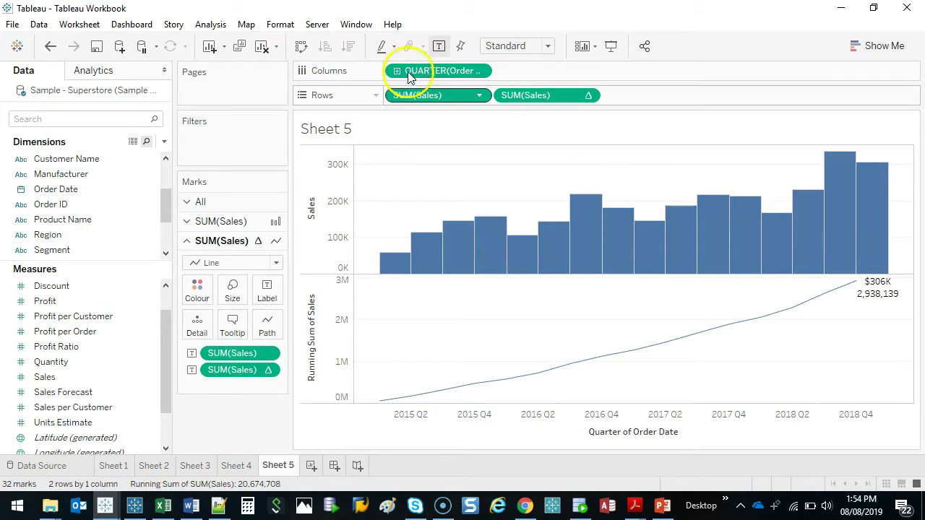
- Add Sales to Rows as a third chart and copy that SUM(Sales) to the chart's Label
{"action": "left_click", "coordinate": [67, 381]}
{"action": "left_click_drag", "start_coordinate": [67, 383], "coordinate": [649, 98]}
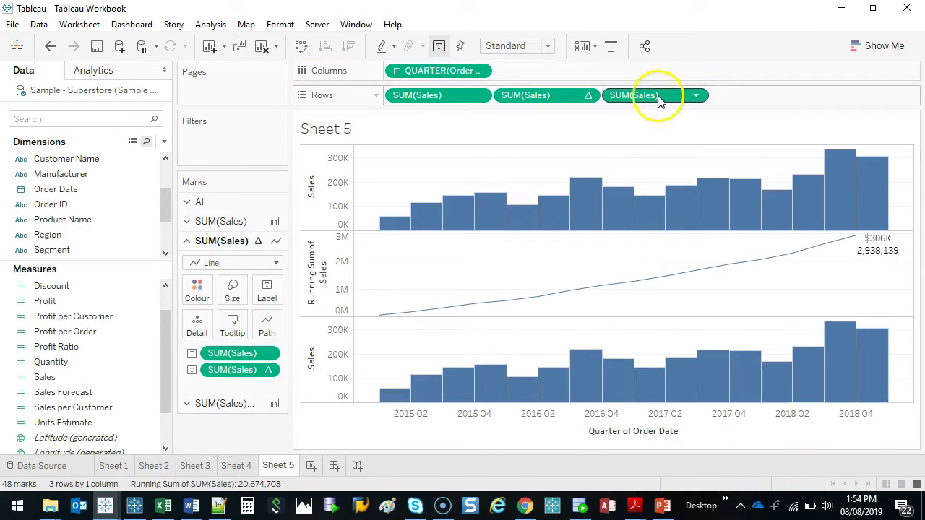
{"action": "left_click", "coordinate": [655, 96]}
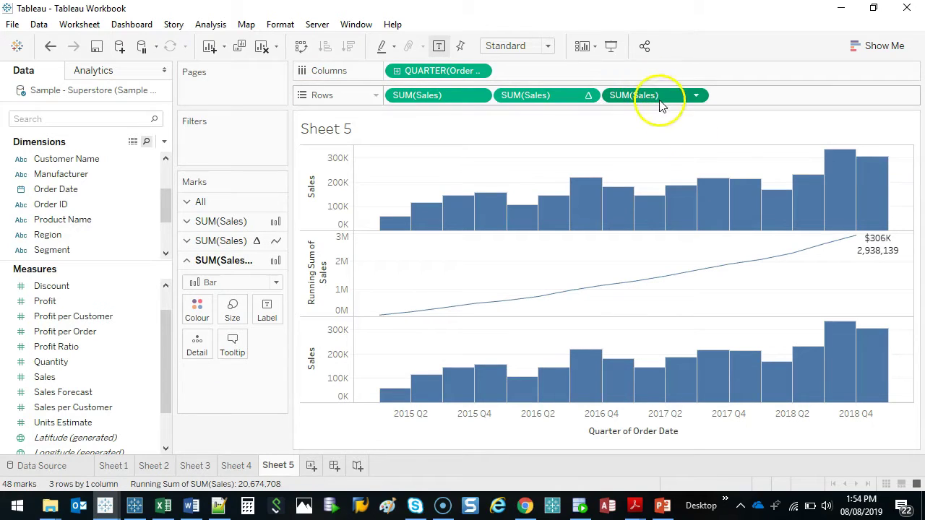
{"action": "left_click_drag", "start_coordinate": [659, 100], "coordinate": [326, 286]}
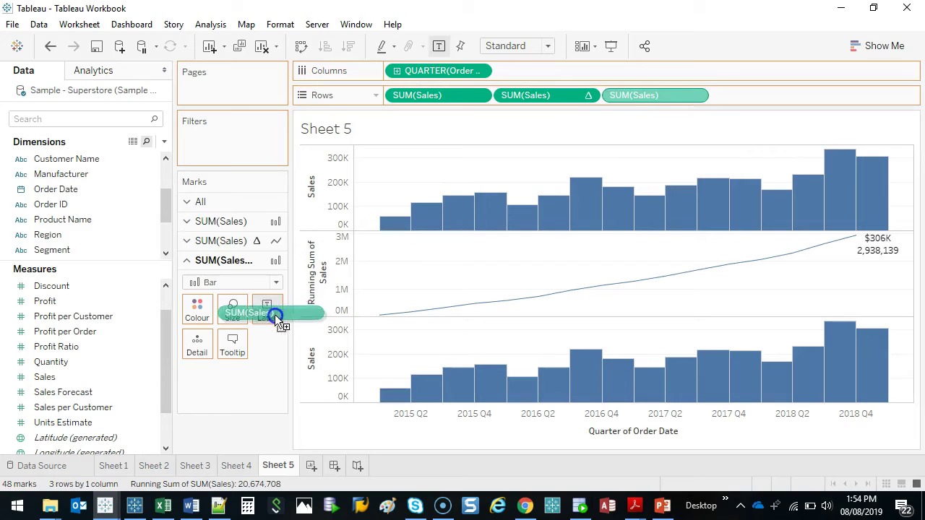
{"action": "left_click_drag", "start_coordinate": [277, 318], "coordinate": [274, 317]}
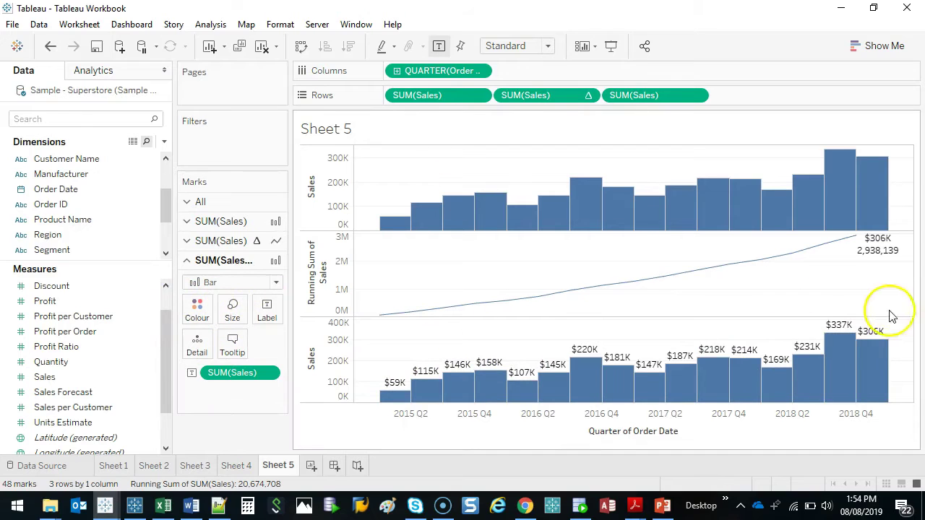
{"action": "mouse_move", "coordinate": [877, 340]}
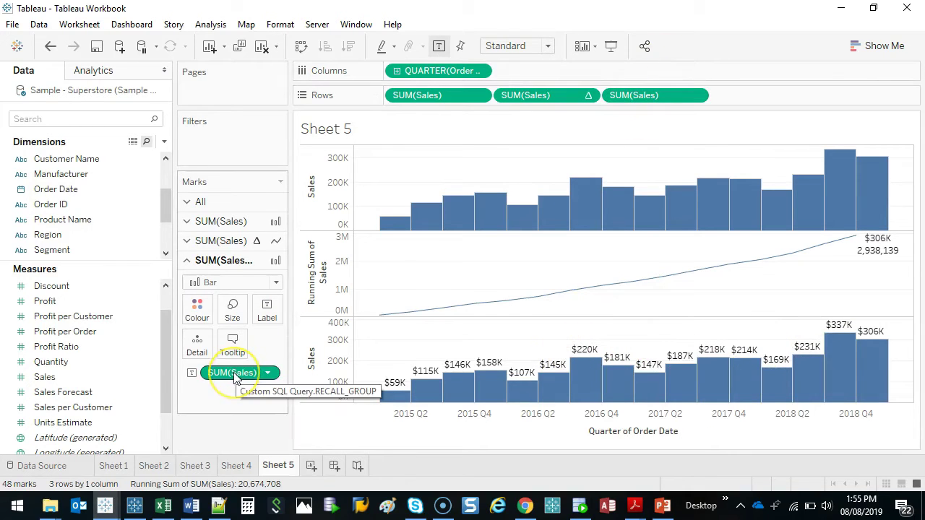
- Remove SUM(Sales) from the third chart's Label and apply the Percent of Total quick table calculation to that chart's SUM(Sales) on Rows
{"action": "left_click_drag", "start_coordinate": [225, 379], "coordinate": [238, 430]}
{"action": "right_click", "coordinate": [668, 96]}
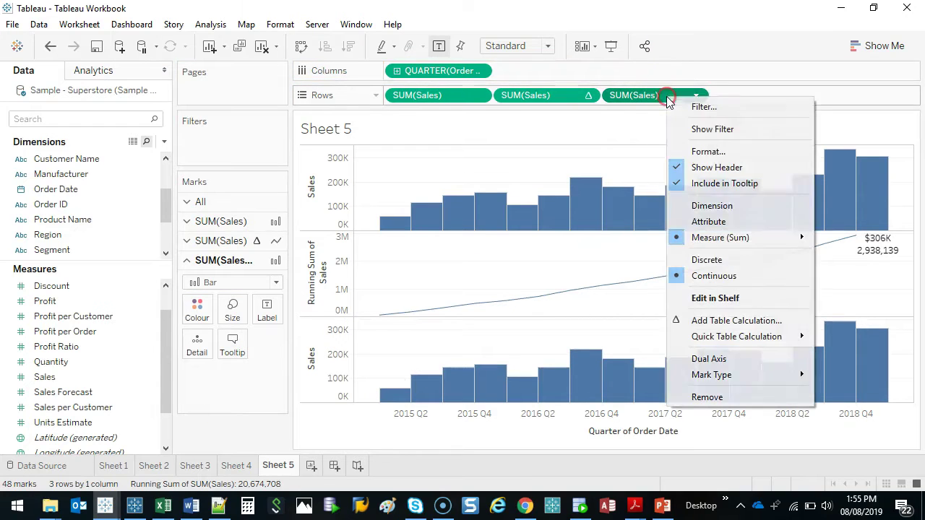
{"action": "mouse_move", "coordinate": [737, 337]}
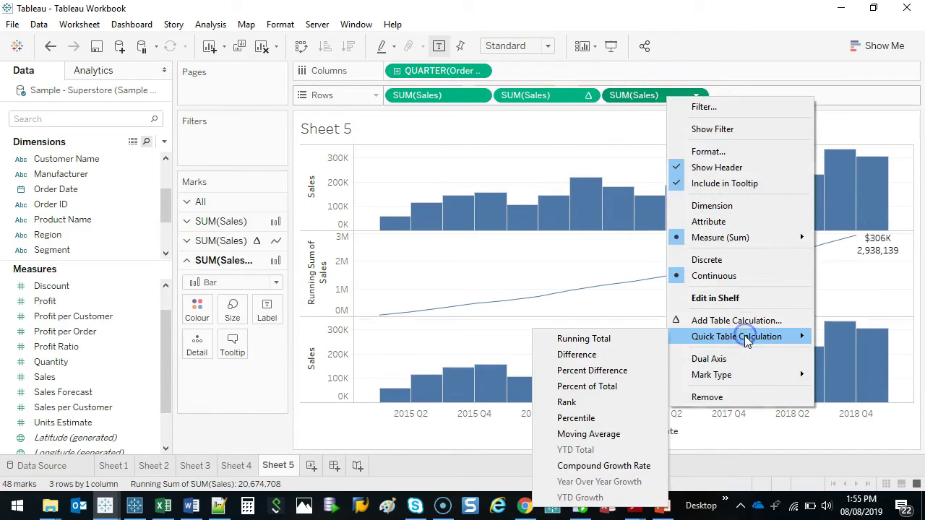
{"action": "left_click", "coordinate": [621, 387]}
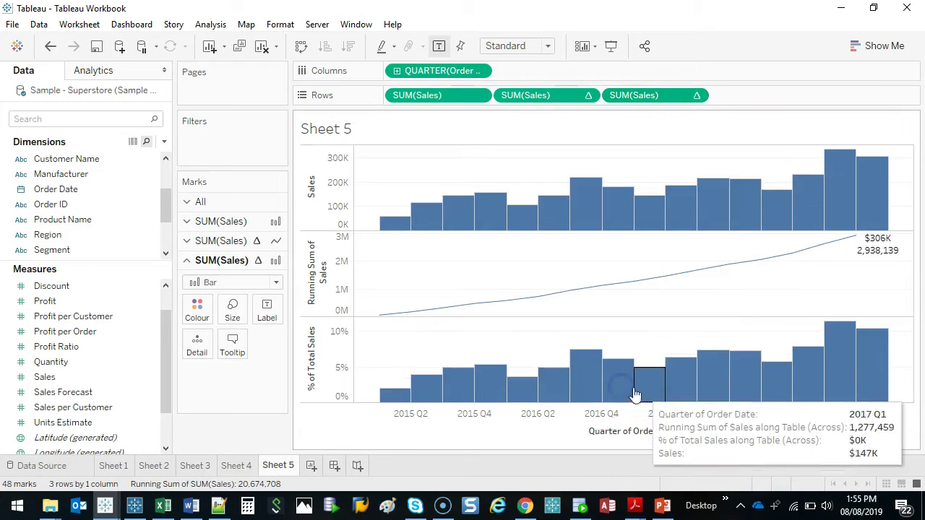
{"action": "mouse_move", "coordinate": [298, 326]}
{"action": "left_mouse_down"}
{"action": "mouse_move", "coordinate": [382, 392]}
{"action": "mouse_move", "coordinate": [345, 310]}
{"action": "left_mouse_up"}
{"action": "mouse_move", "coordinate": [850, 324]}
{"action": "left_mouse_down"}
{"action": "mouse_move", "coordinate": [708, 388]}
{"action": "mouse_move", "coordinate": [810, 349]}
{"action": "left_mouse_up"}
{"action": "key", "text": "Escape"}
- Copy the percent of total SUM(Sales) from Rows to the third chart's Label and set the label's number format to Automatic
{"action": "left_click", "coordinate": [655, 96]}
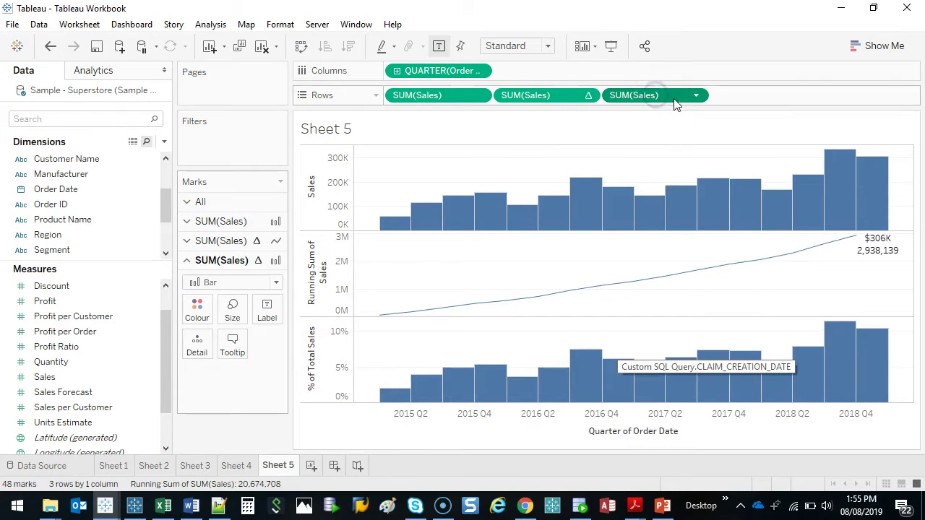
{"action": "left_click_drag", "start_coordinate": [674, 99], "coordinate": [274, 310]}
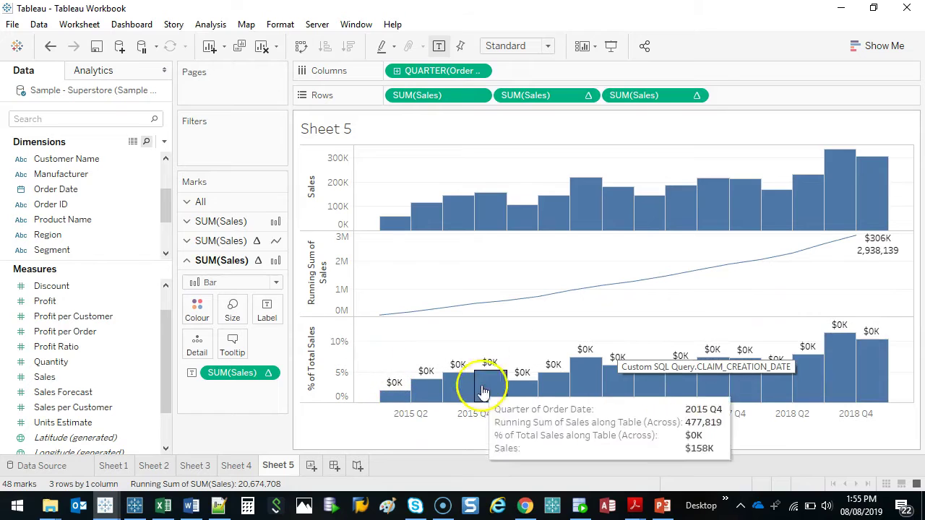
{"action": "right_click", "coordinate": [243, 372]}
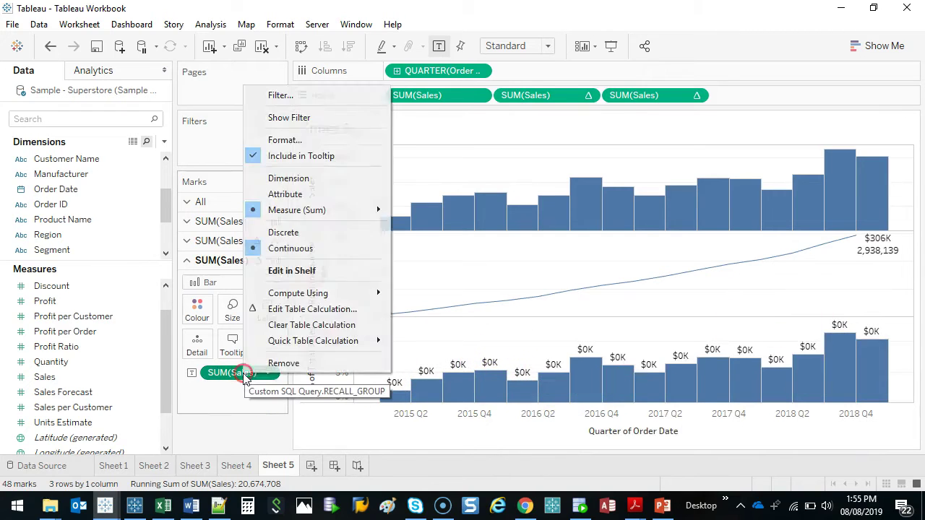
{"action": "left_click", "coordinate": [283, 139]}
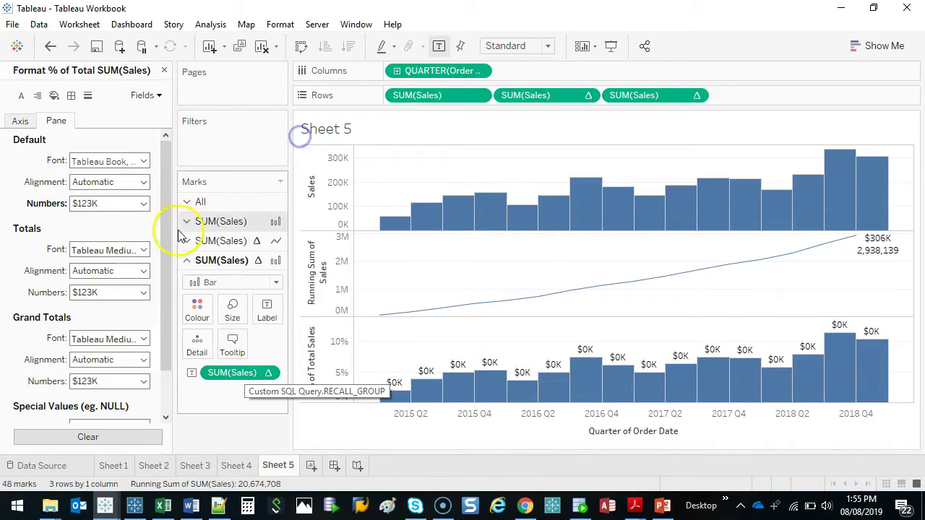
{"action": "left_click", "coordinate": [142, 205]}
{"action": "left_click", "coordinate": [108, 224]}
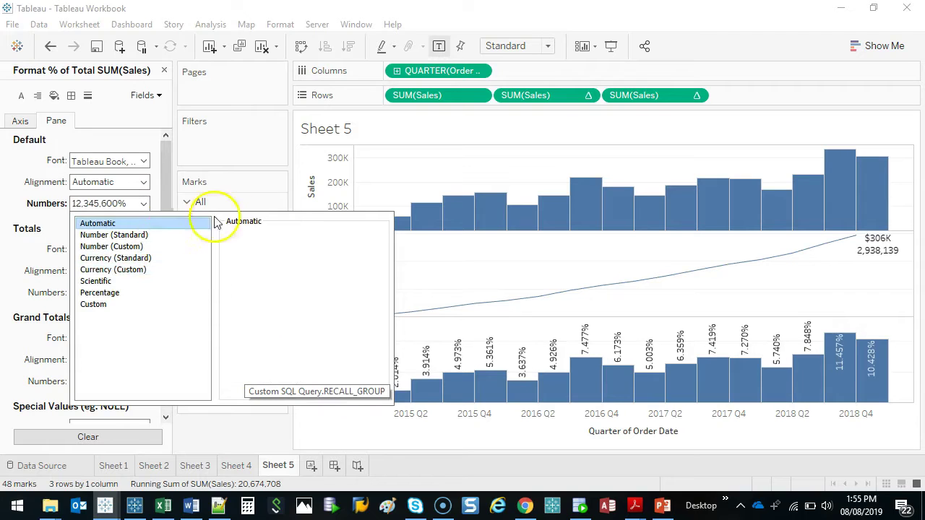
{"action": "left_click", "coordinate": [255, 422]}
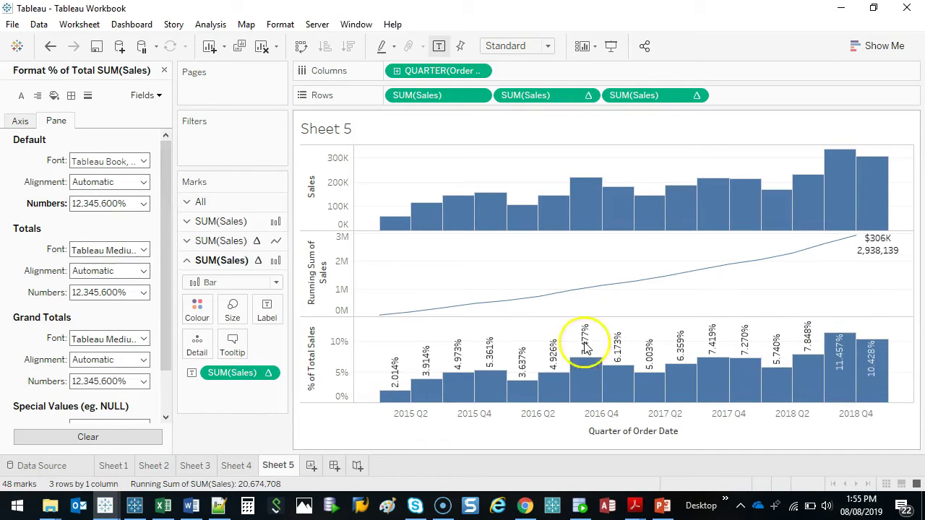
{"action": "mouse_move", "coordinate": [598, 392]}
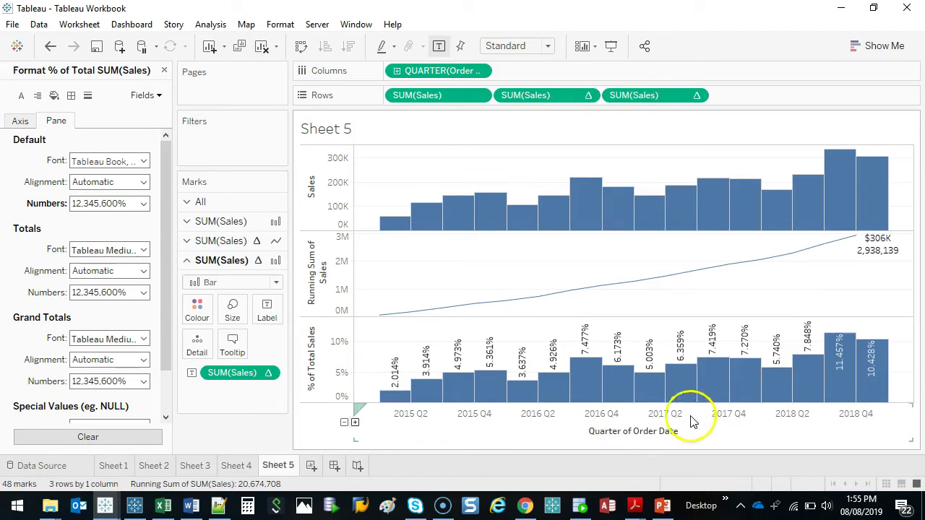
{"action": "left_click", "coordinate": [164, 73]}
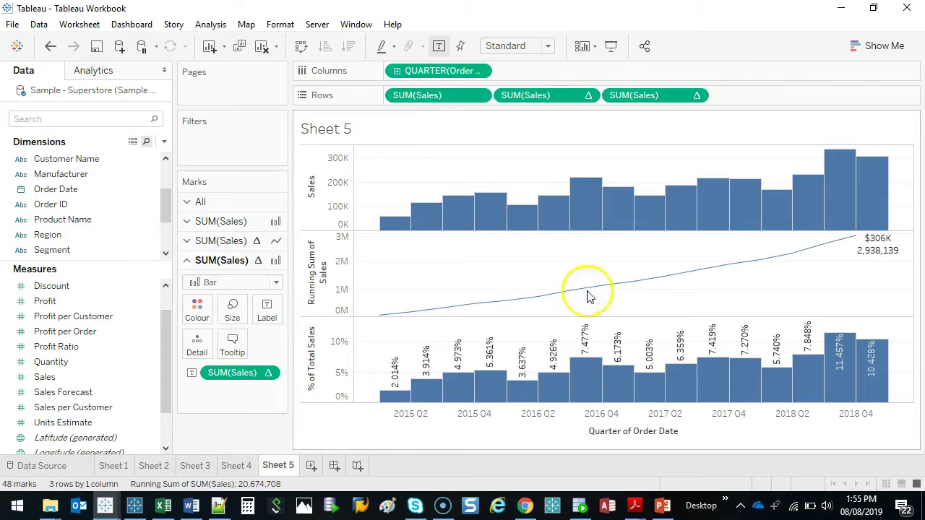
- Remove the running total and percent of total measures from Rows and add a fresh Sales measure as the second chart
{"action": "left_click_drag", "start_coordinate": [550, 99], "coordinate": [230, 430]}
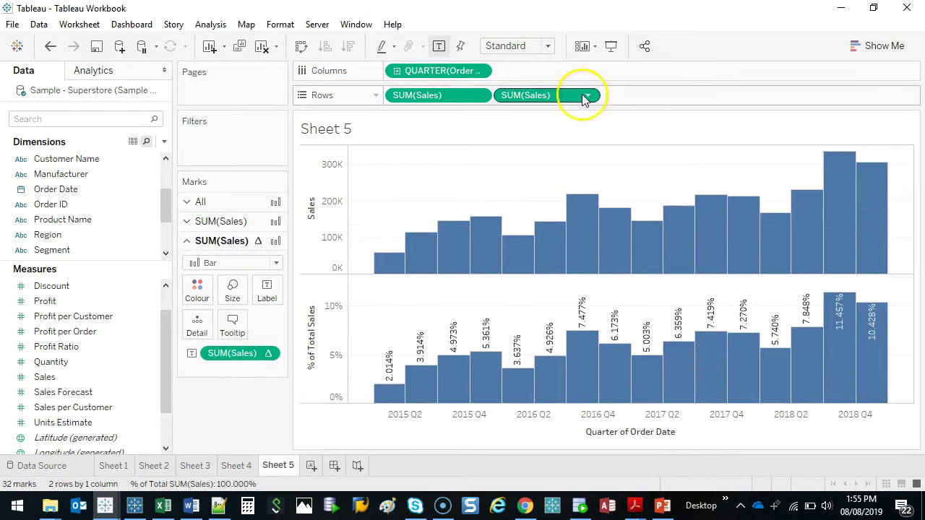
{"action": "left_click_drag", "start_coordinate": [568, 99], "coordinate": [232, 420]}
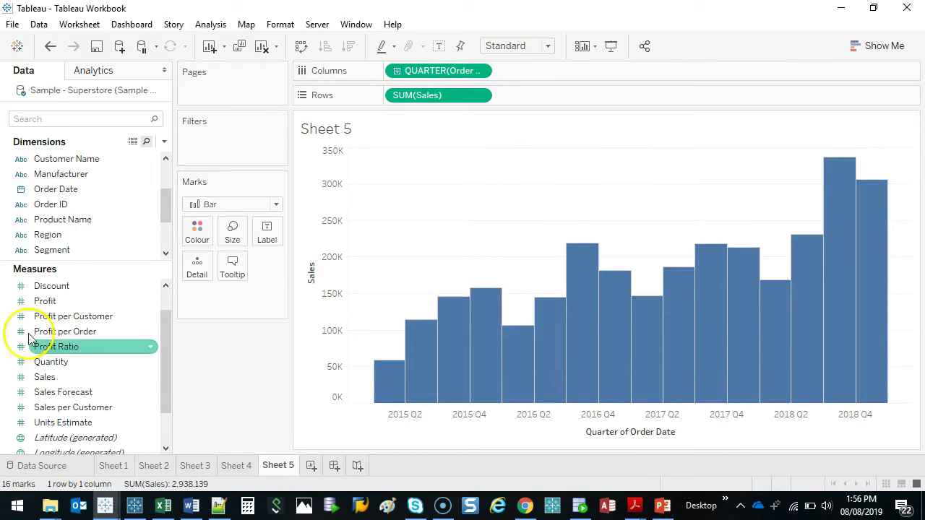
{"action": "left_click_drag", "start_coordinate": [78, 383], "coordinate": [583, 98]}
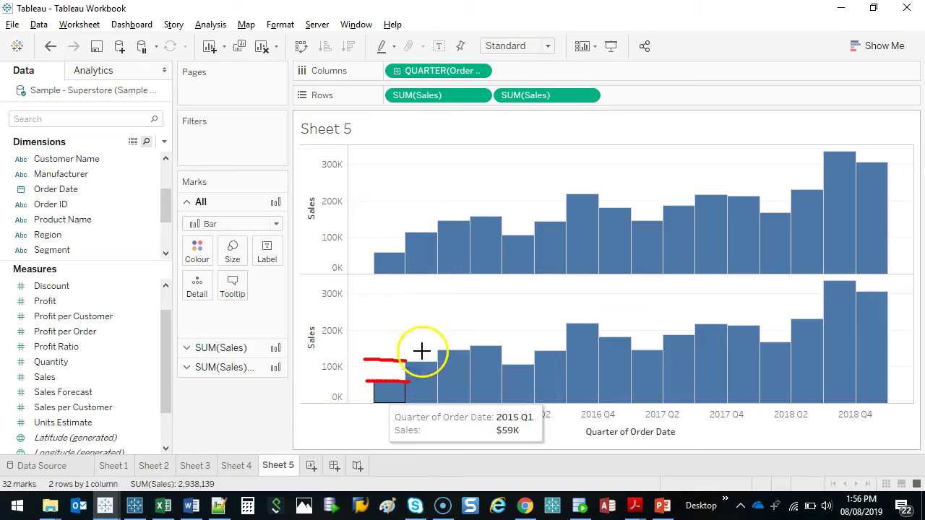
{"action": "key", "text": "Escape"}
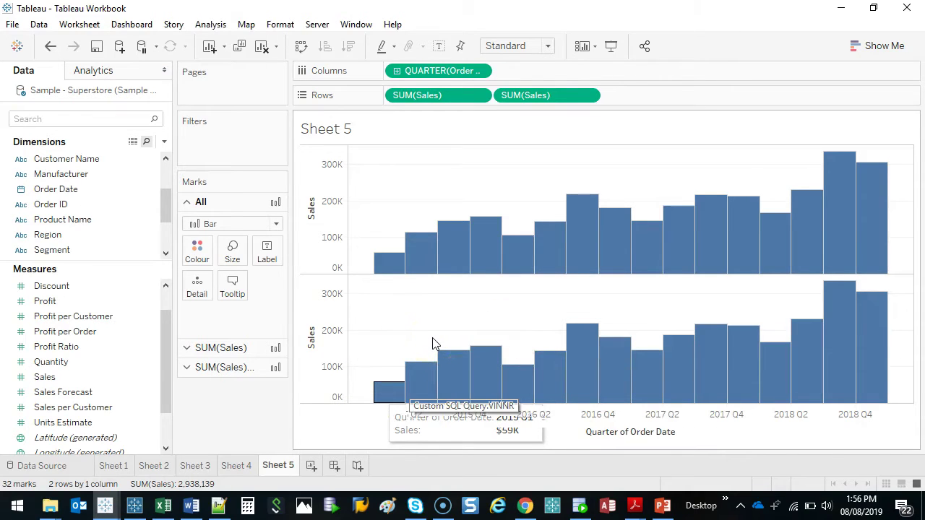
- Apply the Difference quick table calculation to the second SUM(Sales) on Rows
{"action": "right_click", "coordinate": [547, 98]}
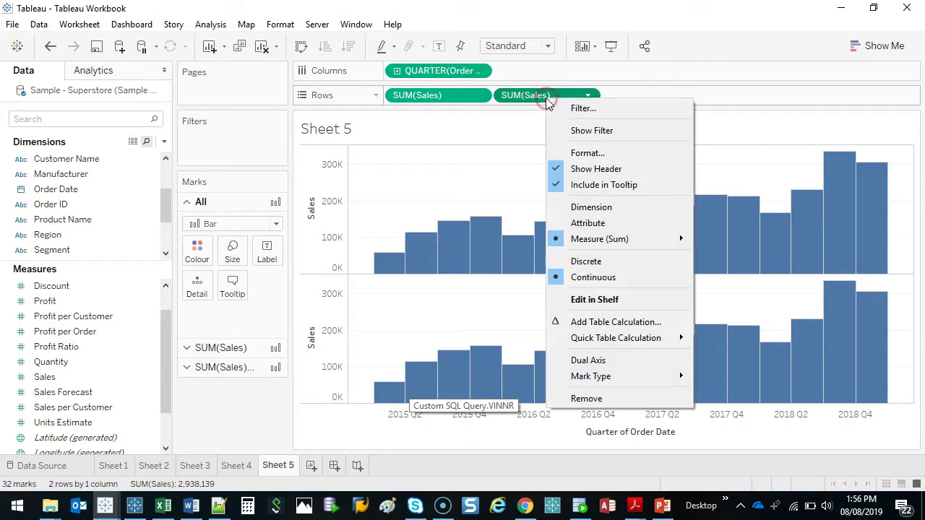
{"action": "left_click", "coordinate": [635, 344]}
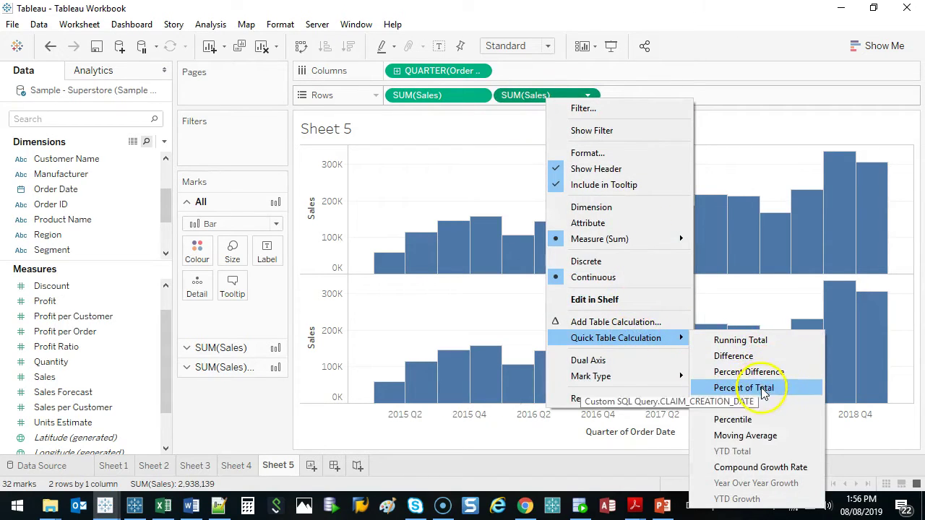
{"action": "left_click", "coordinate": [763, 361]}
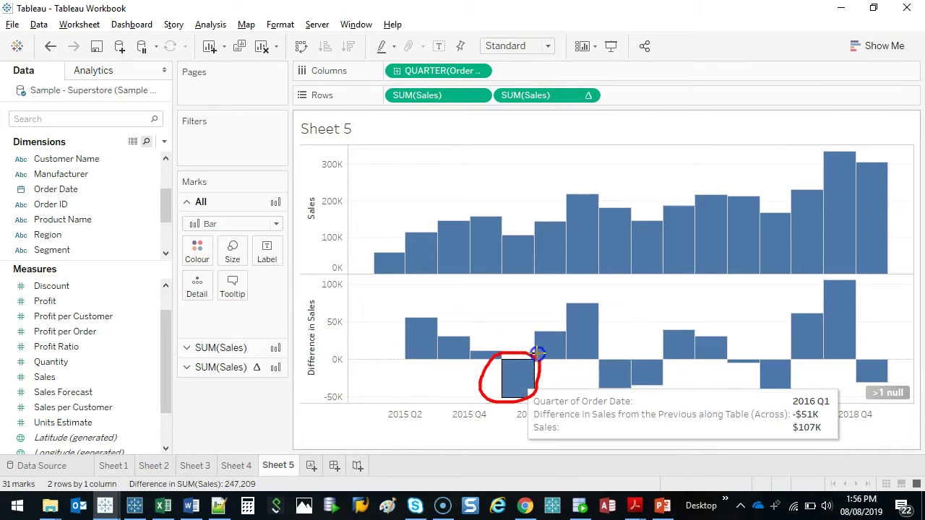
{"action": "key", "text": "Escape"}
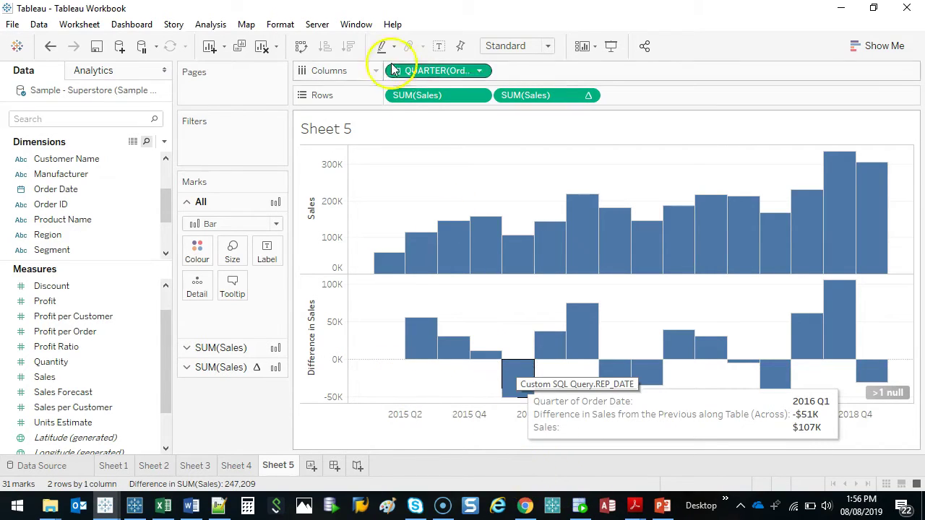
- Copy the difference SUM(Sales) to the second chart's Colour and apply the Red-Black Diverging palette
{"action": "left_click", "coordinate": [547, 97]}
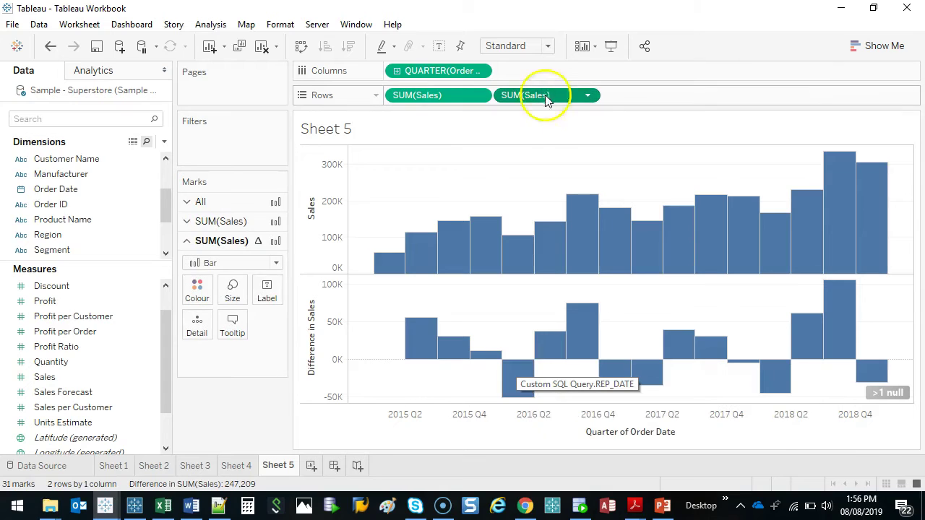
{"action": "left_click_drag", "start_coordinate": [557, 97], "coordinate": [197, 289]}
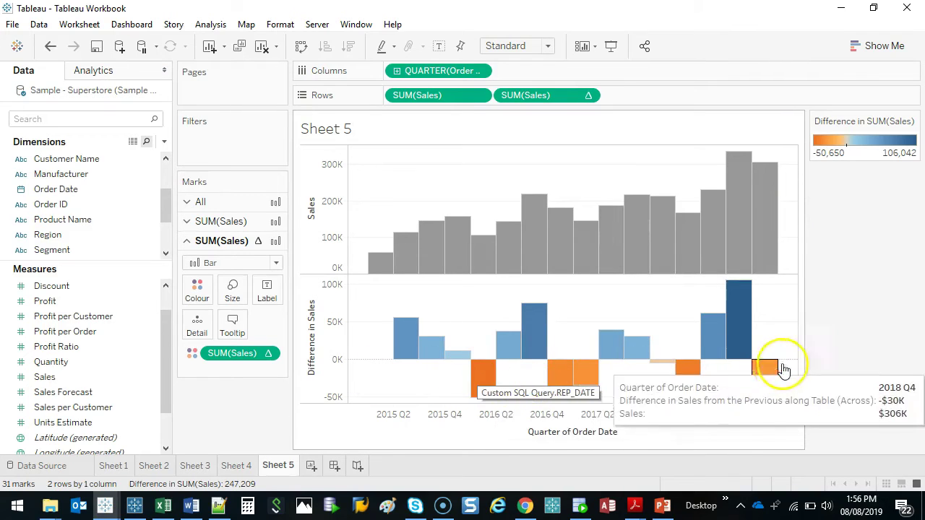
{"action": "double_click", "coordinate": [838, 142]}
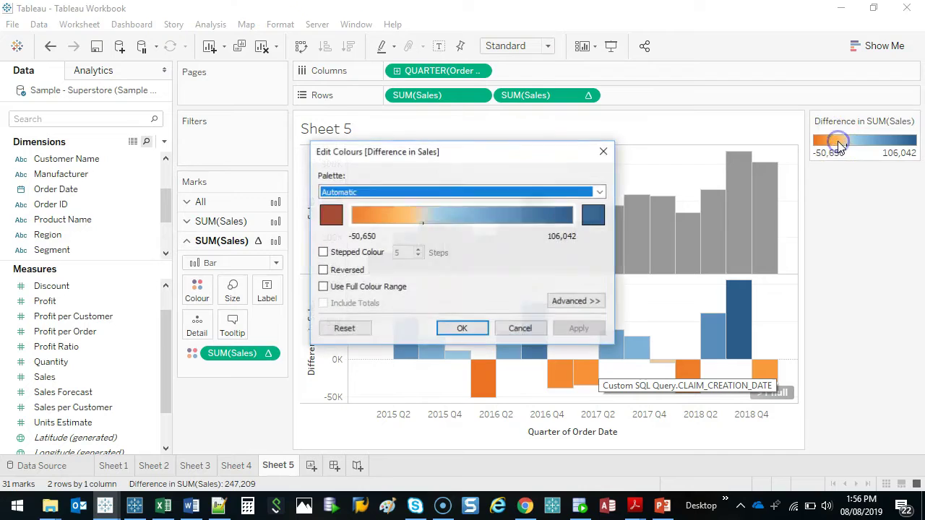
{"action": "left_click", "coordinate": [600, 192]}
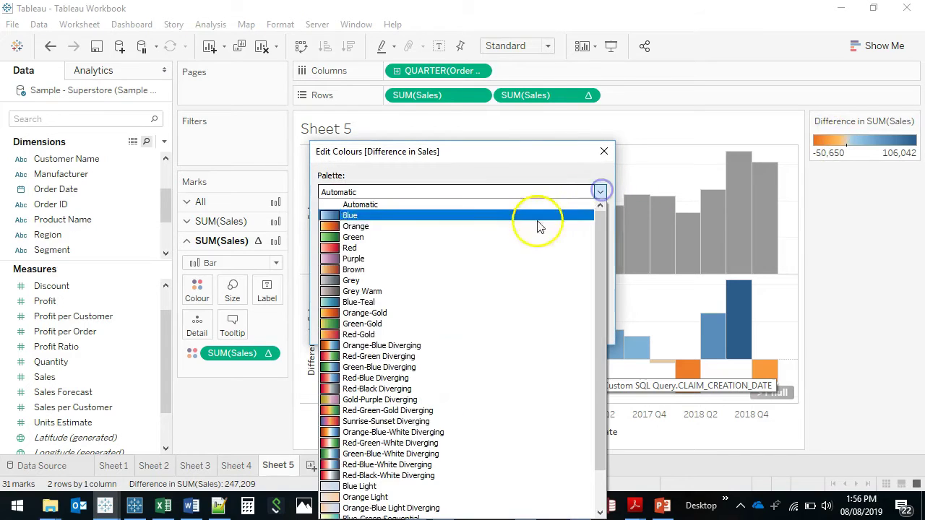
{"action": "left_click", "coordinate": [432, 390]}
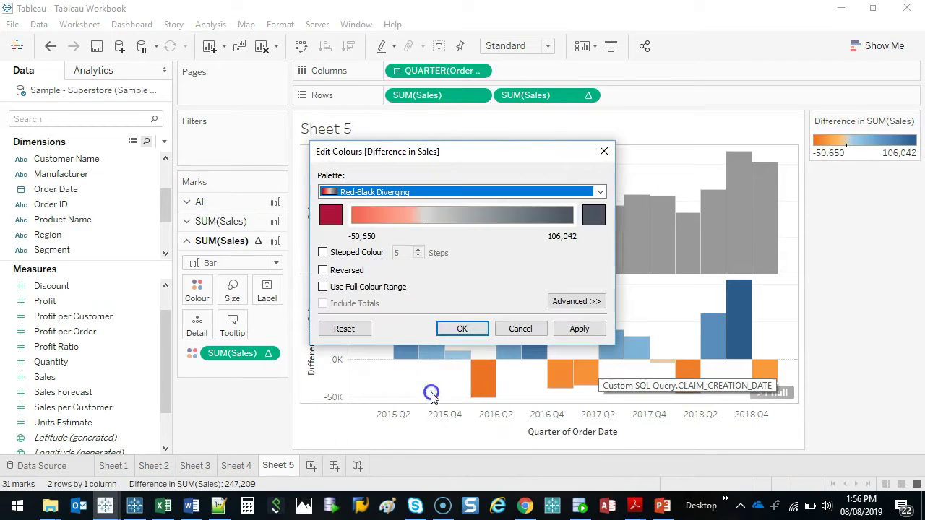
{"action": "left_click", "coordinate": [576, 329]}
{"action": "left_click", "coordinate": [462, 328]}
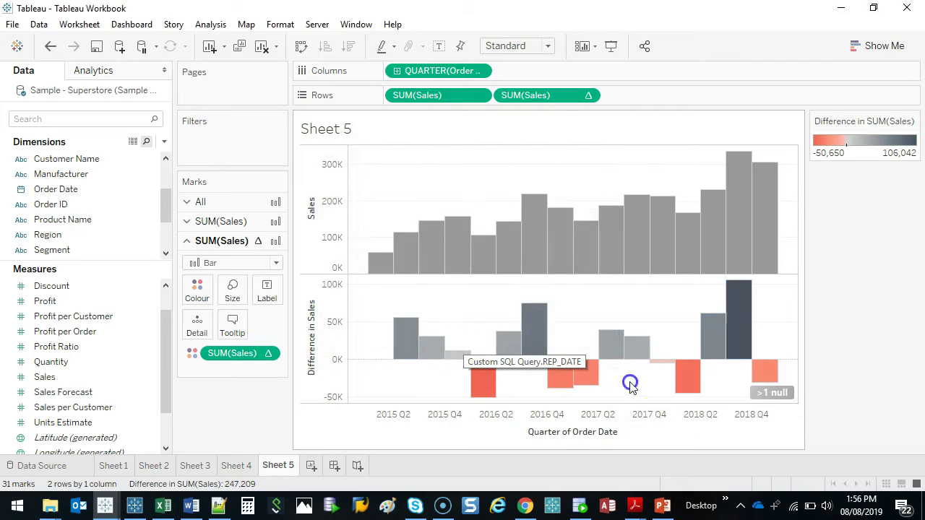
{"action": "left_click", "coordinate": [562, 376]}
{"action": "left_click", "coordinate": [589, 309]}
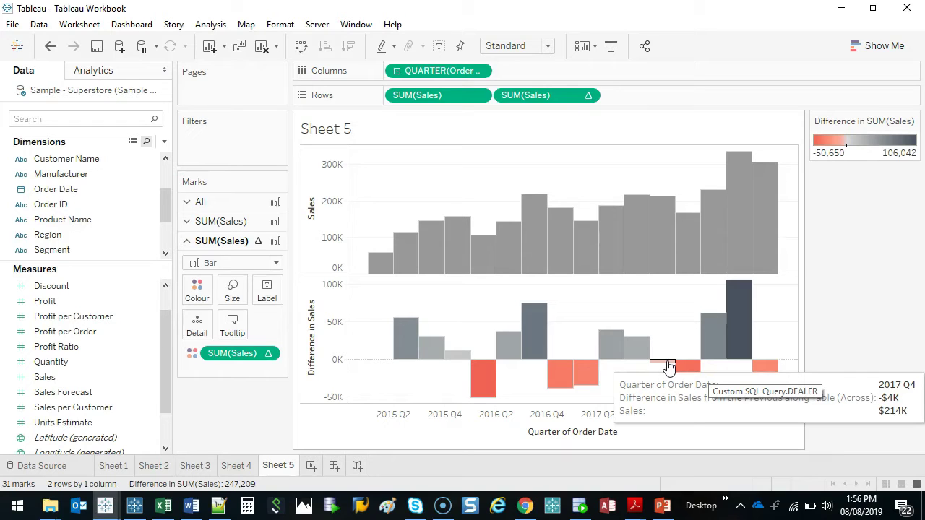
- Remove SUM(Sales) from the second chart's Colour and switch its quick table calculation on Rows to Running Total
{"action": "mouse_move", "coordinate": [551, 97]}
{"action": "left_mouse_down"}
{"action": "mouse_move", "coordinate": [524, 94]}
{"action": "mouse_move", "coordinate": [542, 96]}
{"action": "left_mouse_up"}
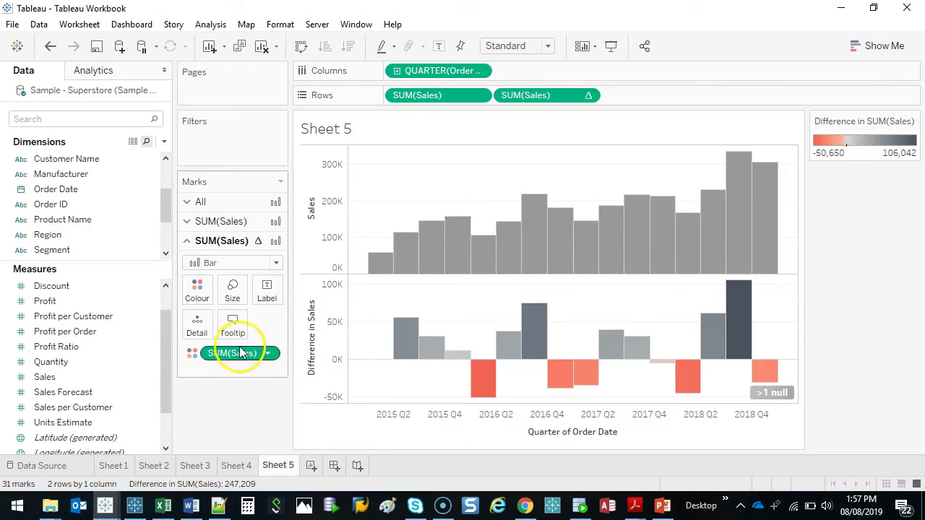
{"action": "left_click_drag", "start_coordinate": [238, 353], "coordinate": [236, 406]}
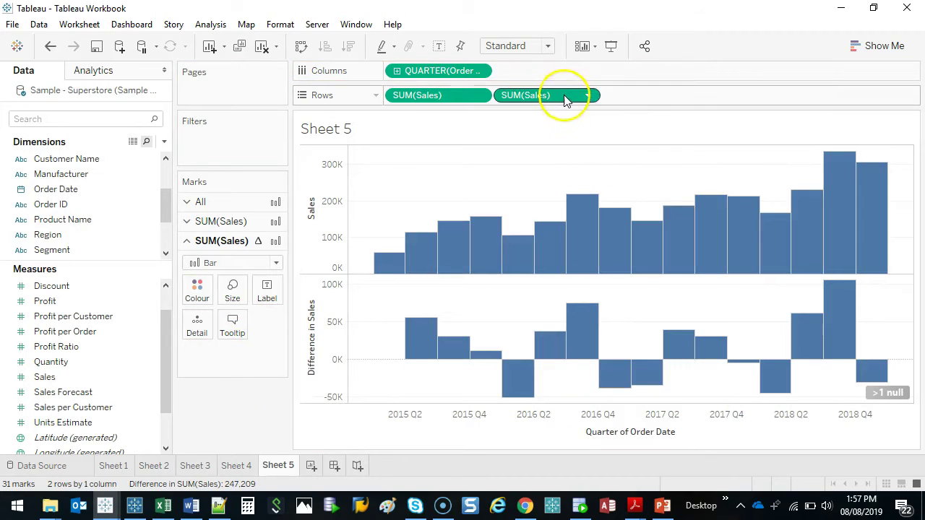
{"action": "right_click", "coordinate": [563, 96]}
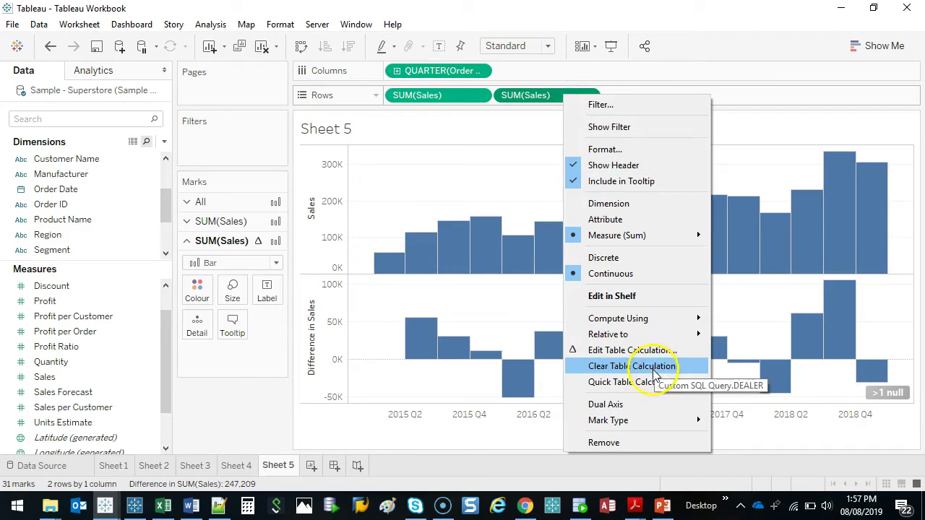
{"action": "mouse_move", "coordinate": [653, 381]}
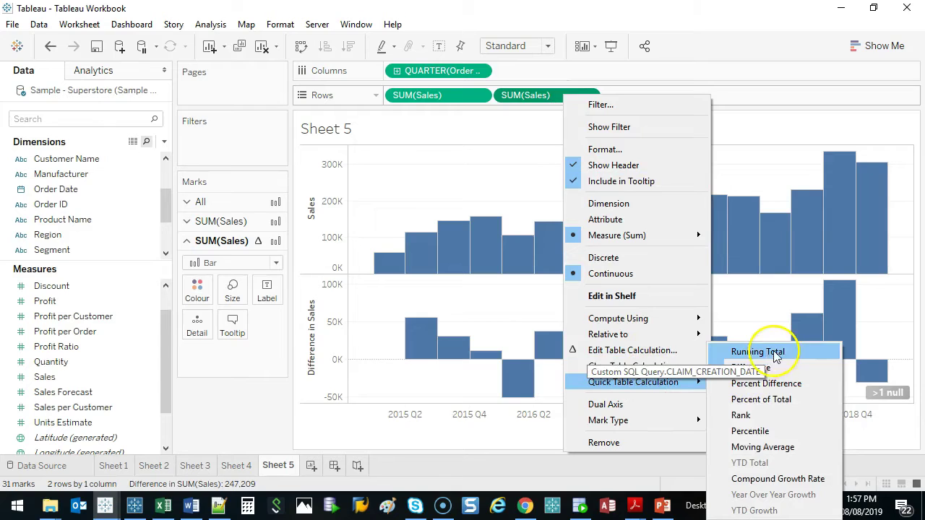
{"action": "left_click", "coordinate": [770, 357]}
- Try the Percent Difference quick table calculation on the second SUM(Sales) on Rows, and clear its table calculation
{"action": "right_click", "coordinate": [536, 102]}
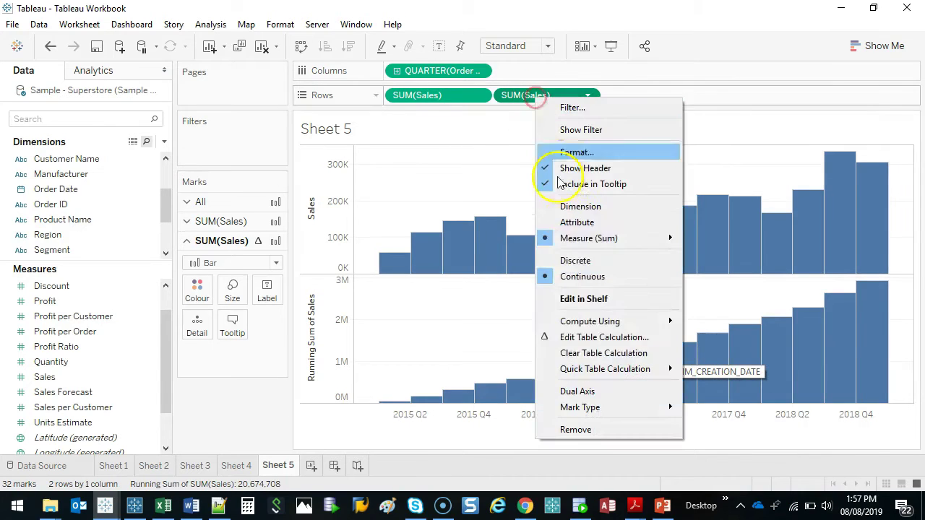
{"action": "left_click", "coordinate": [605, 370]}
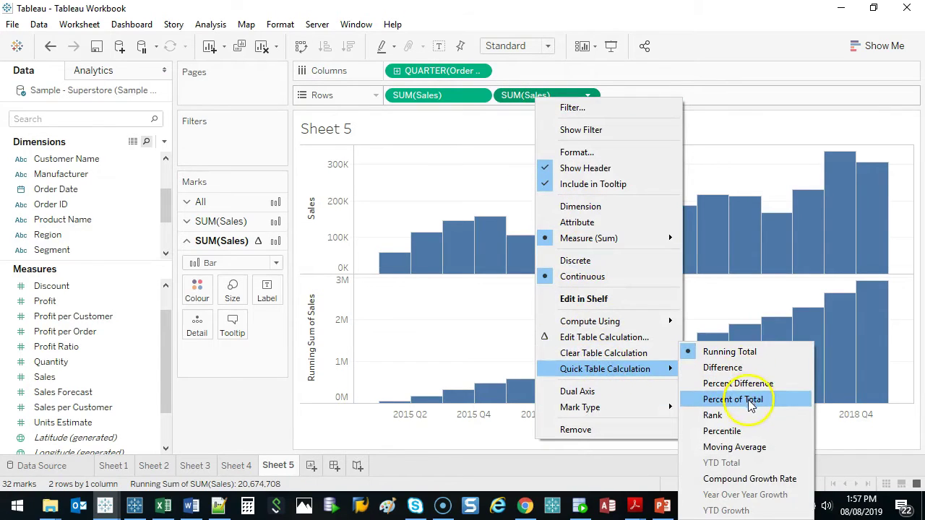
{"action": "left_click", "coordinate": [744, 384]}
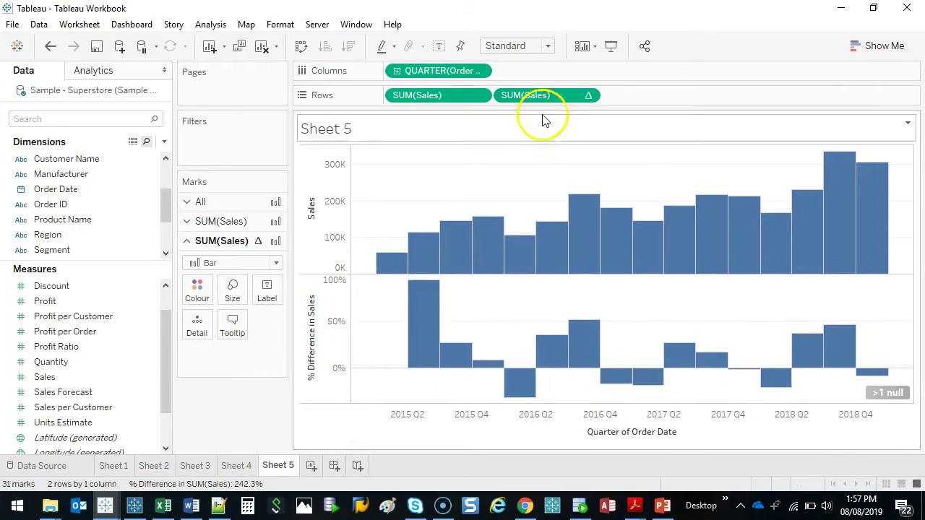
{"action": "right_click", "coordinate": [564, 94]}
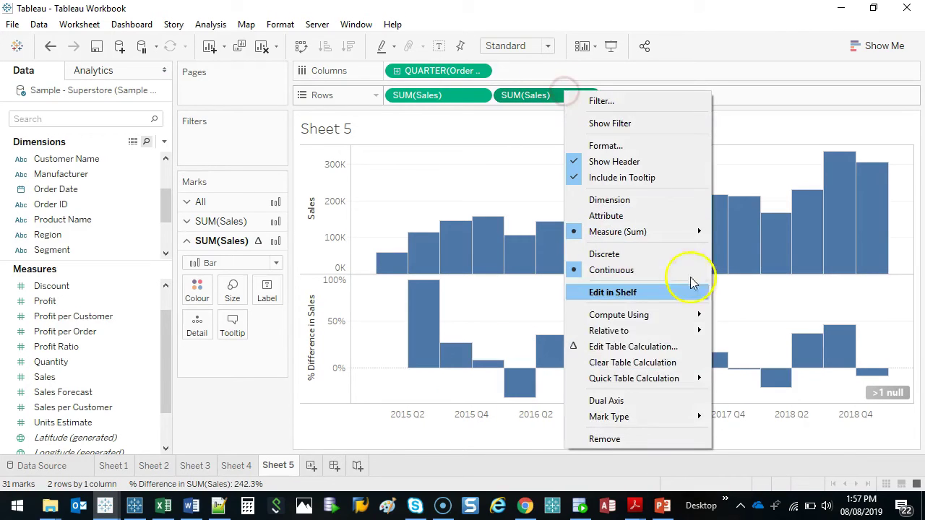
{"action": "left_click", "coordinate": [669, 362]}
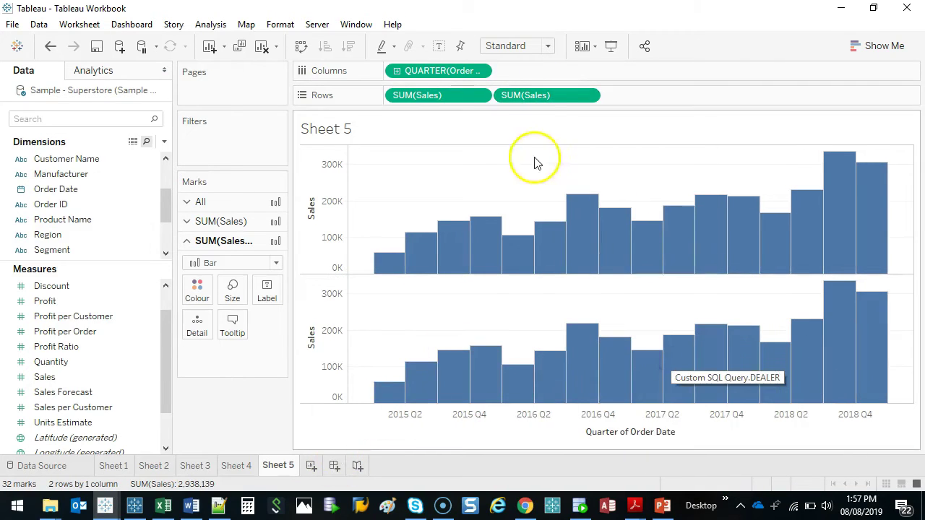
- Apply the Rank quick table calculation to the second SUM(Sales) on Rows and move that field to the first chart's Label
{"action": "right_click", "coordinate": [517, 96]}
{"action": "mouse_move", "coordinate": [600, 331]}
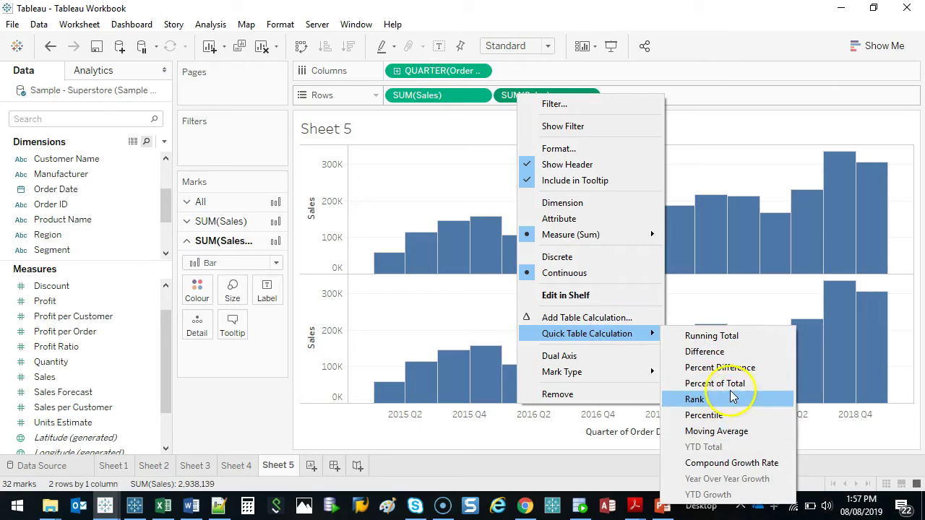
{"action": "left_click", "coordinate": [735, 402]}
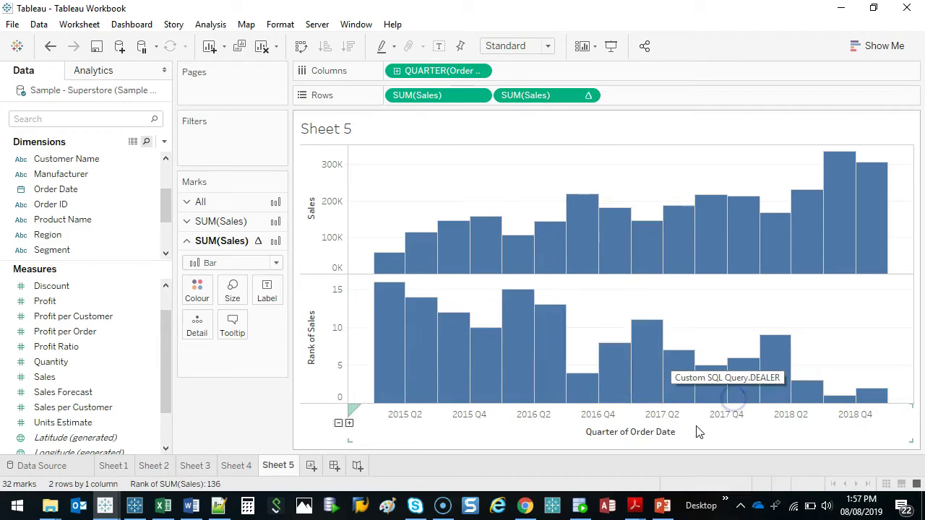
{"action": "mouse_move", "coordinate": [471, 328]}
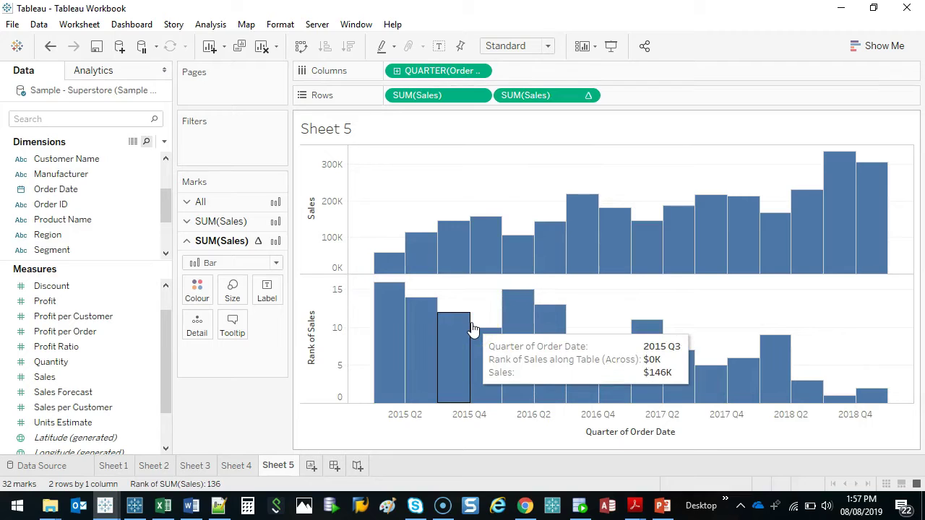
{"action": "left_click", "coordinate": [263, 223]}
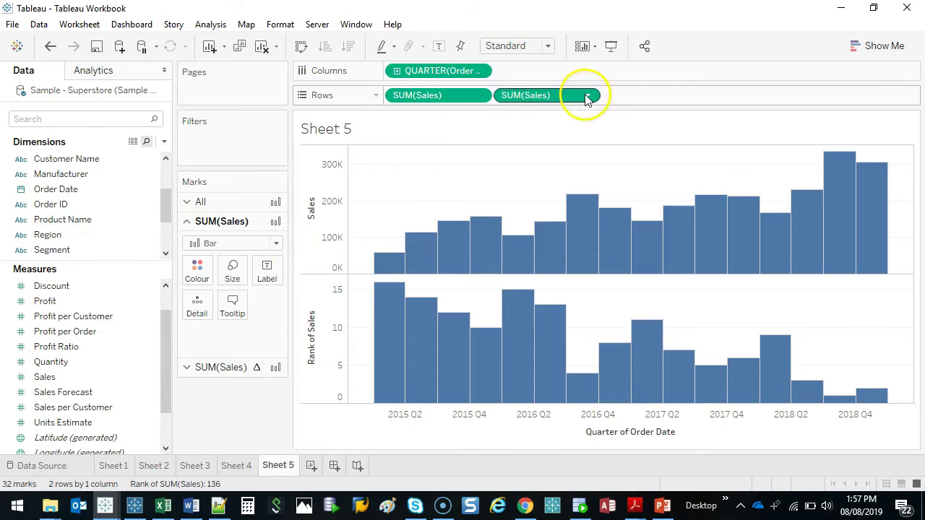
{"action": "left_click_drag", "start_coordinate": [566, 98], "coordinate": [273, 265]}
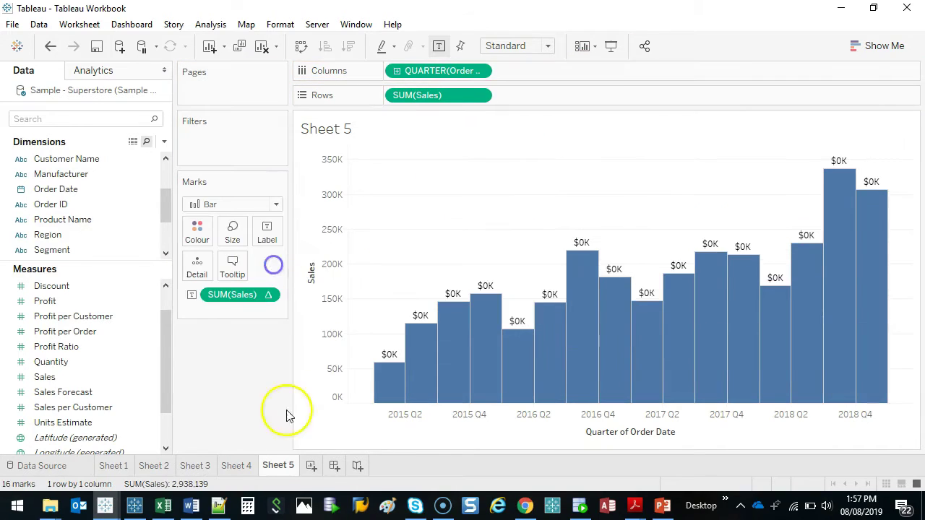
- Format the default numbers of the rank label as plain whole numbers in the 123,456 style, without currency or thousands units
{"action": "right_click", "coordinate": [243, 294]}
{"action": "left_click", "coordinate": [314, 59]}
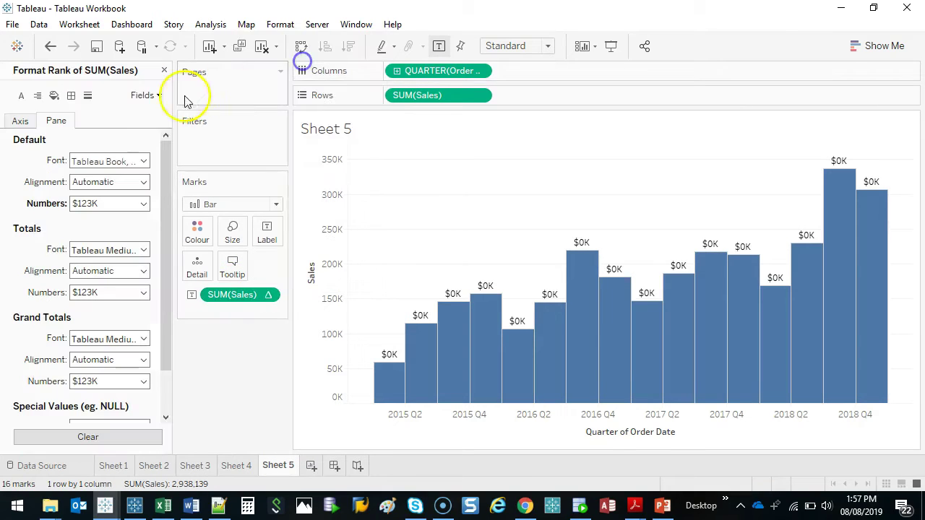
{"action": "left_click", "coordinate": [107, 203]}
{"action": "left_click", "coordinate": [98, 223]}
{"action": "left_click", "coordinate": [240, 419]}
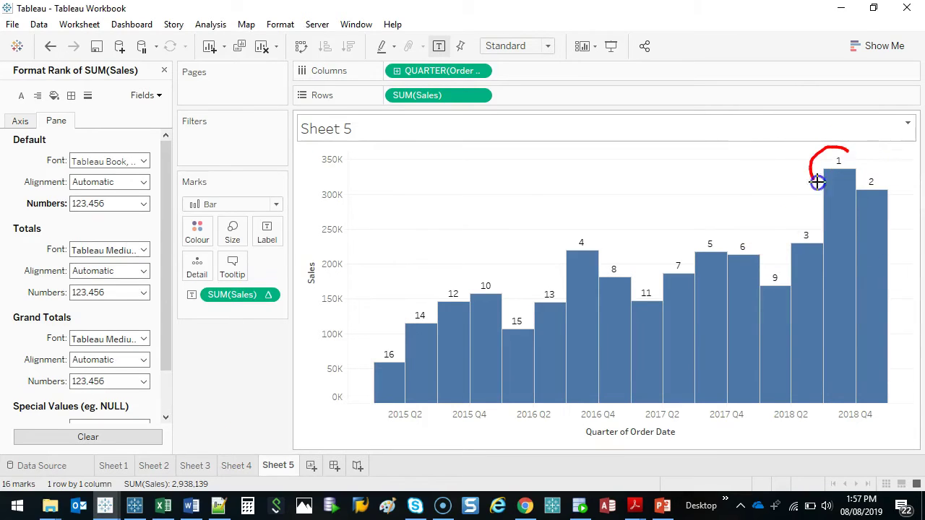
{"action": "left_click_drag", "start_coordinate": [883, 175], "coordinate": [862, 200]}
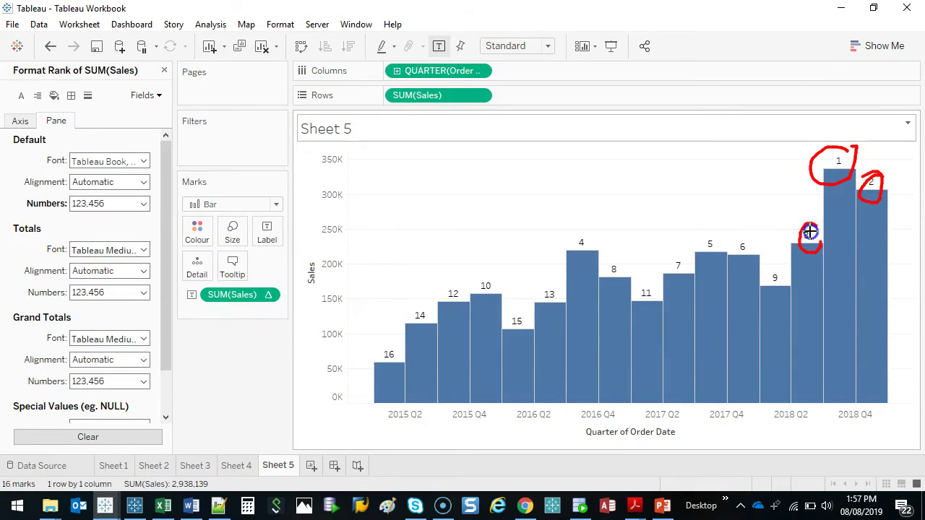
{"action": "key", "text": "Escape"}
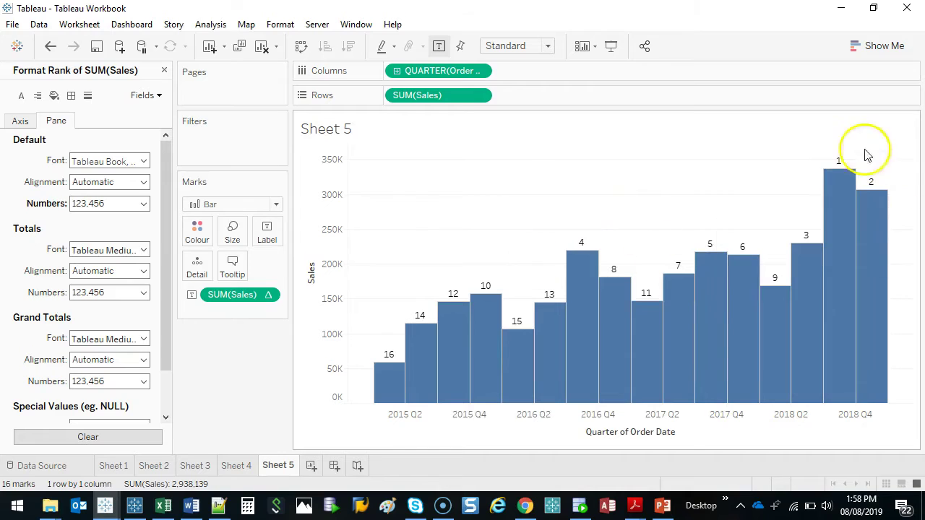
{"action": "left_click", "coordinate": [429, 175]}
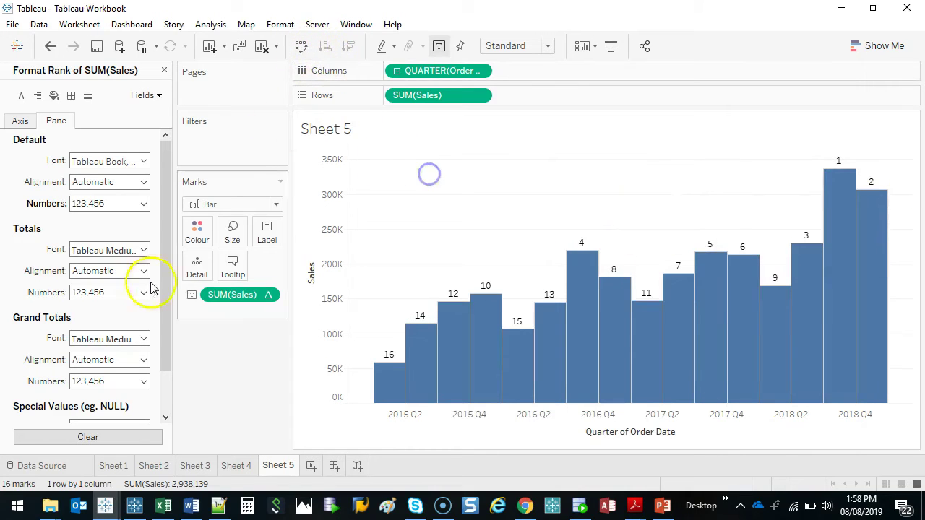
- Close the number formatting settings and remove the ranked SUM(Sales) label from the marks
{"action": "left_click", "coordinate": [164, 71]}
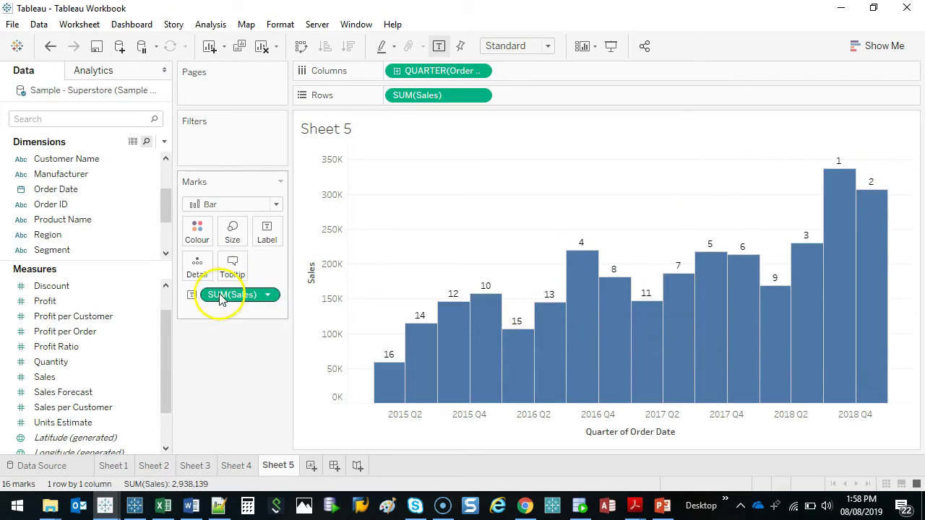
{"action": "left_click_drag", "start_coordinate": [219, 295], "coordinate": [234, 376]}
{"action": "left_click_drag", "start_coordinate": [72, 285], "coordinate": [294, 276]}
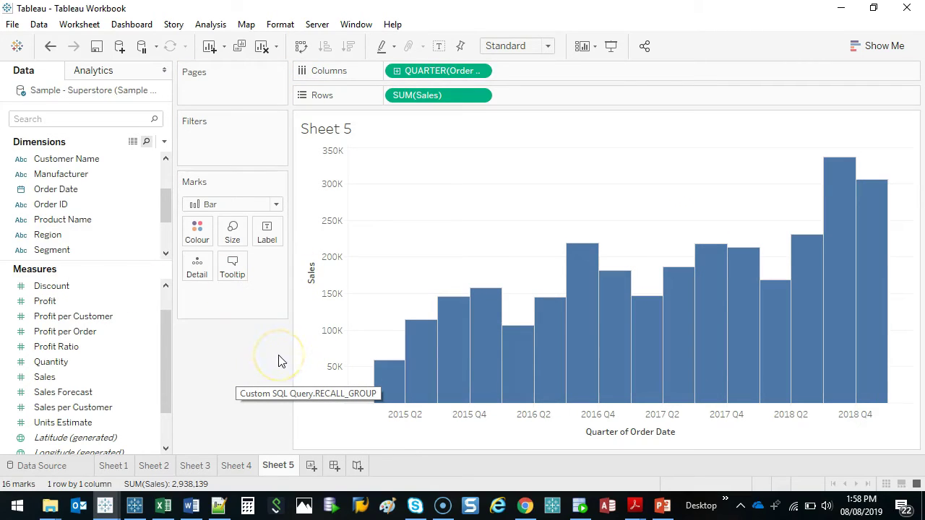
- Try the continuous Day level for Order Date on Columns, and settle on continuous Week Number
{"action": "right_click", "coordinate": [435, 76]}
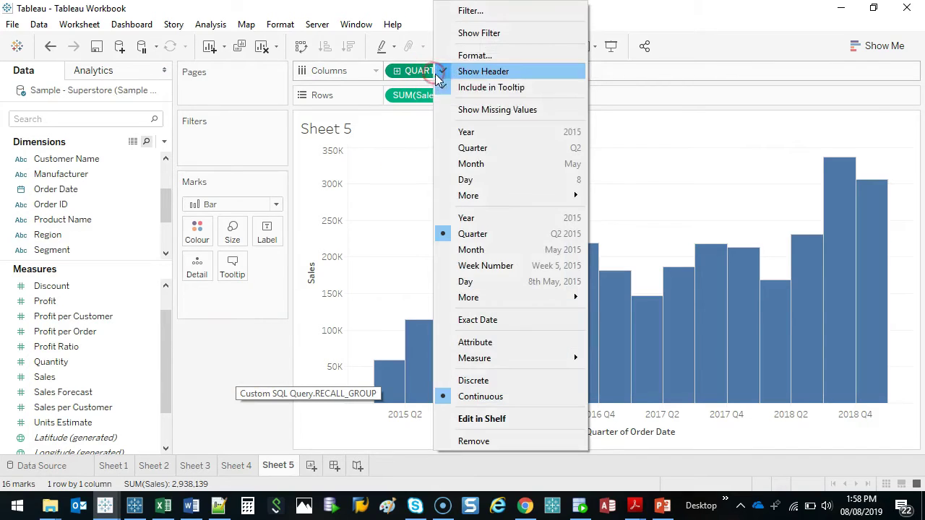
{"action": "left_click", "coordinate": [511, 287]}
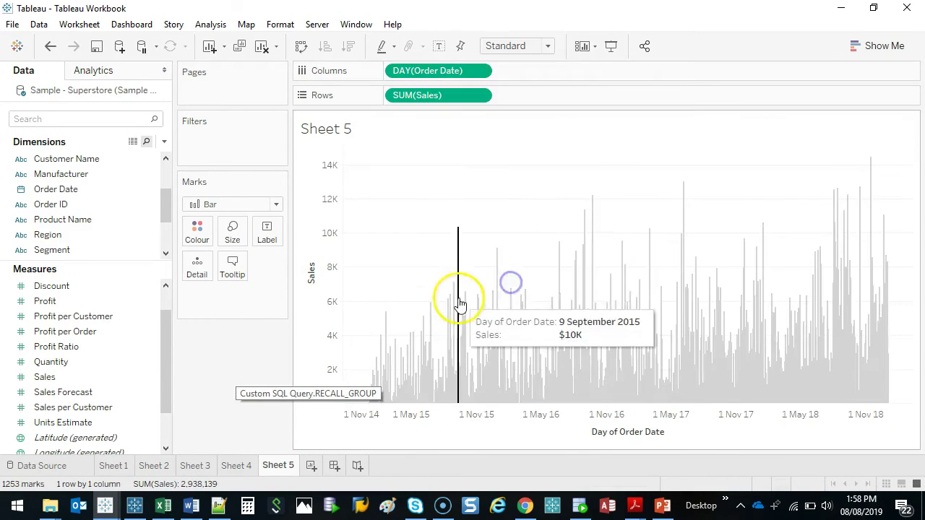
{"action": "right_click", "coordinate": [433, 75]}
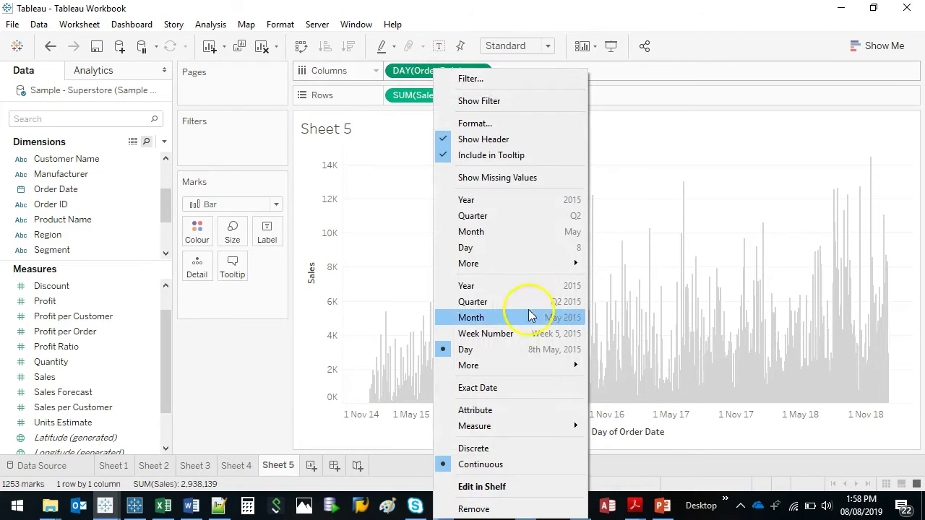
{"action": "left_click", "coordinate": [534, 335]}
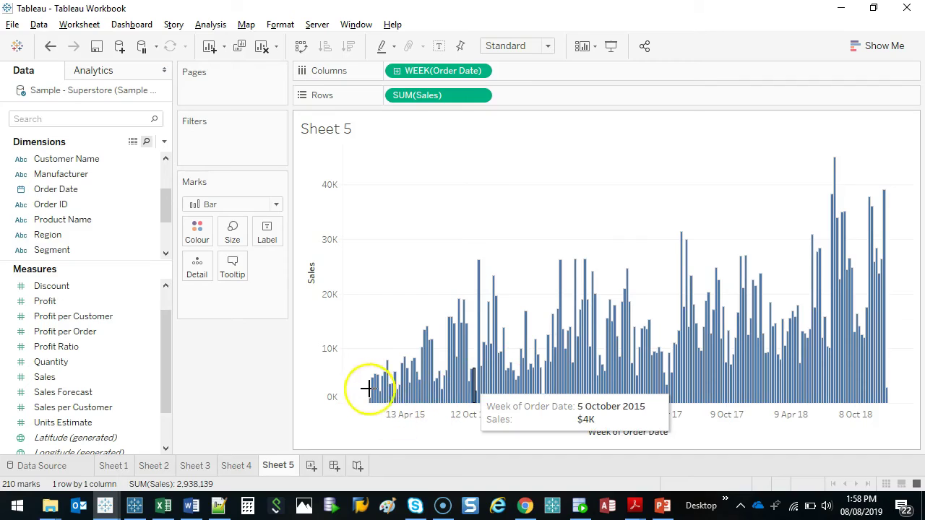
{"action": "mouse_move", "coordinate": [368, 389]}
{"action": "left_mouse_down"}
{"action": "mouse_move", "coordinate": [518, 321]}
{"action": "mouse_move", "coordinate": [810, 266]}
{"action": "left_mouse_up"}
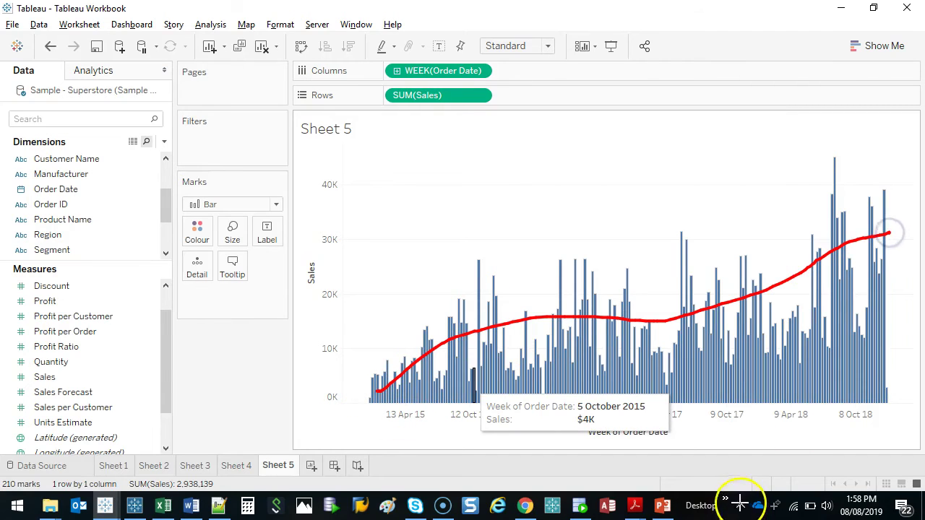
{"action": "key", "text": "Escape"}
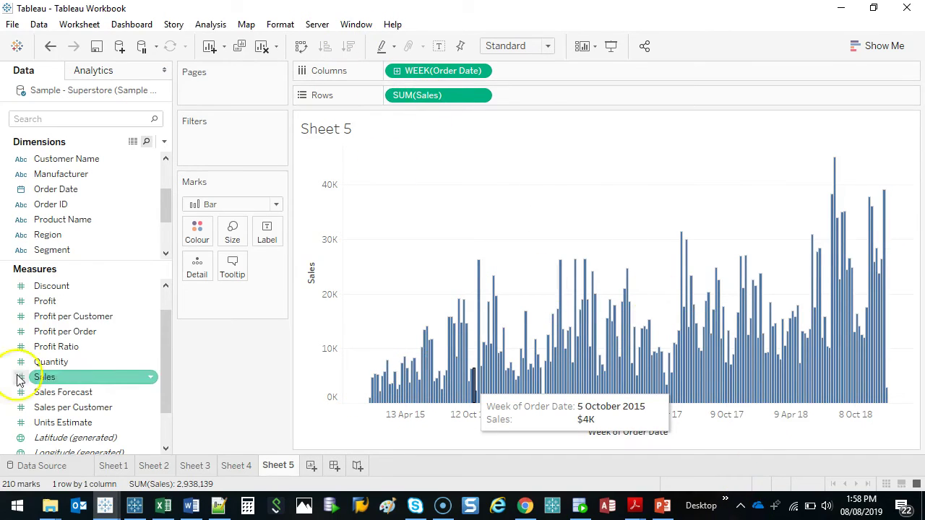
- Add Sales to Rows as a second SUM(Sales) chart and change only that chart's mark type to Line
{"action": "left_click_drag", "start_coordinate": [63, 378], "coordinate": [555, 96]}
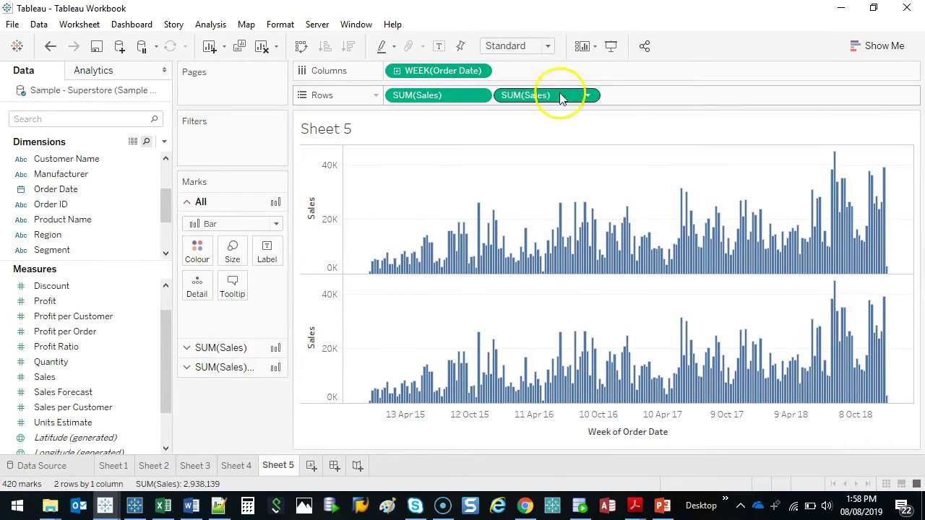
{"action": "left_click", "coordinate": [560, 95]}
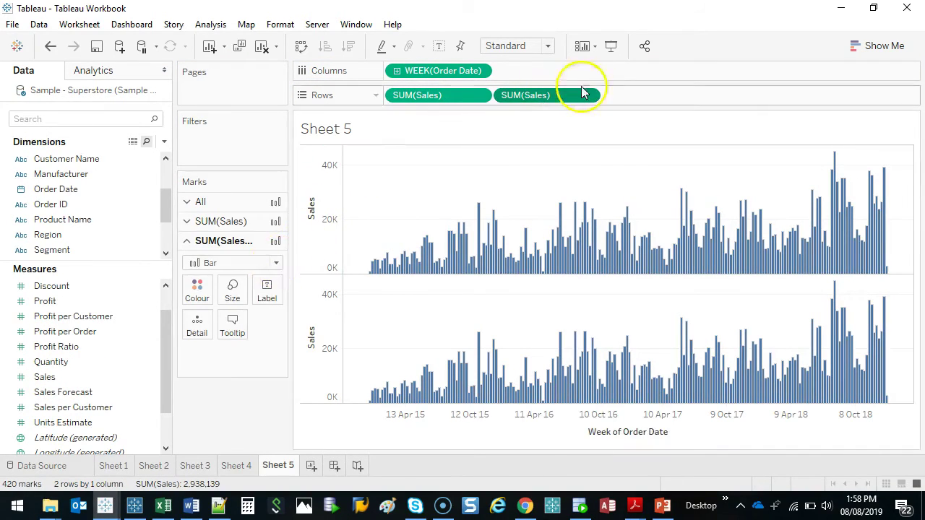
{"action": "left_click", "coordinate": [438, 98]}
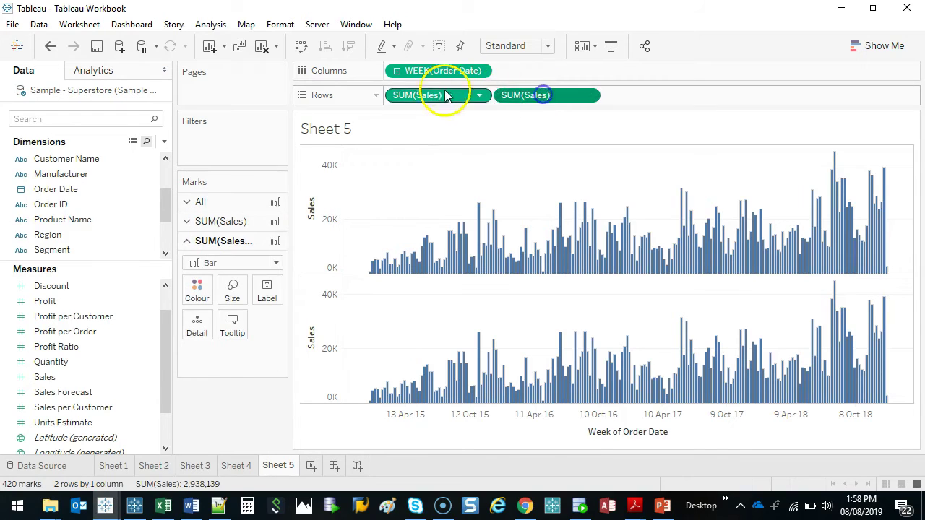
{"action": "left_click", "coordinate": [516, 97]}
{"action": "left_click", "coordinate": [435, 95]}
{"action": "left_click", "coordinate": [568, 95]}
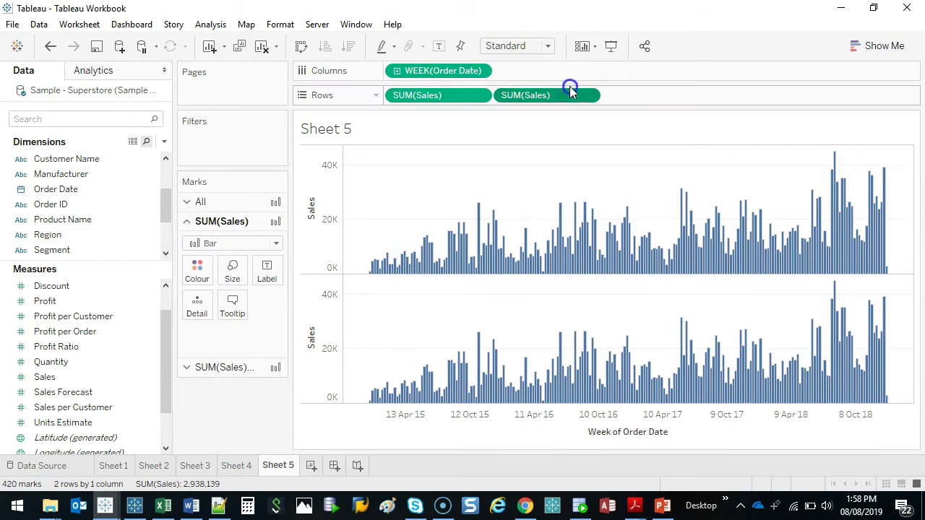
{"action": "left_click", "coordinate": [253, 263]}
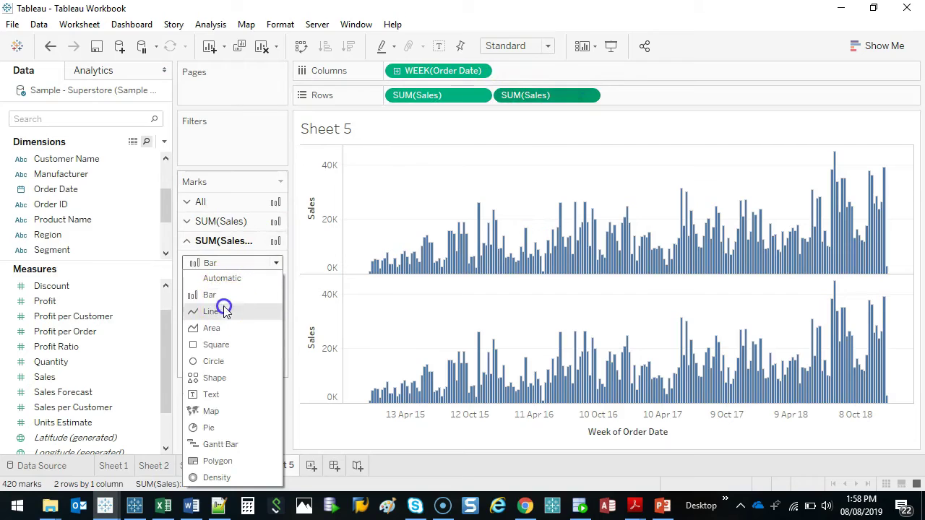
{"action": "left_click", "coordinate": [223, 310]}
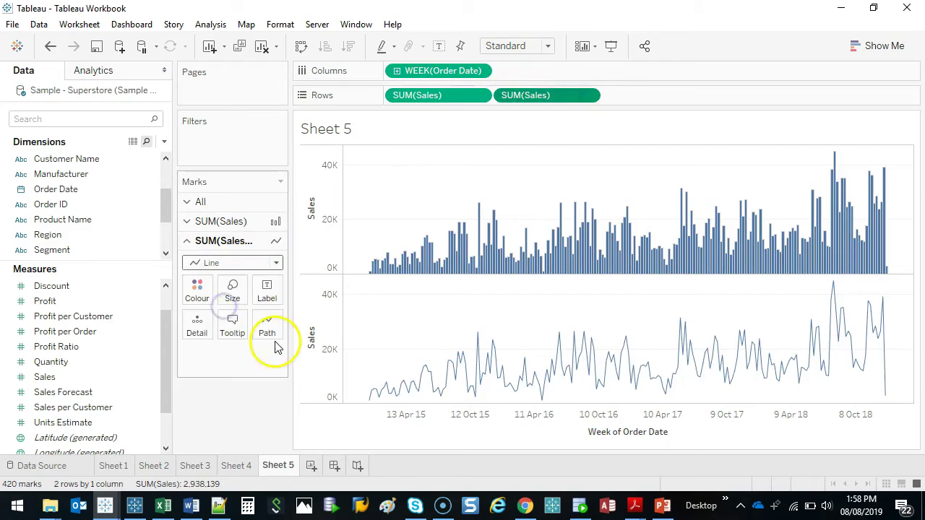
- Apply the Moving Average quick table calculation to the second SUM(Sales) on Rows, and compare it with the raw line by undoing and redoing it
{"action": "right_click", "coordinate": [536, 99]}
{"action": "mouse_move", "coordinate": [631, 330]}
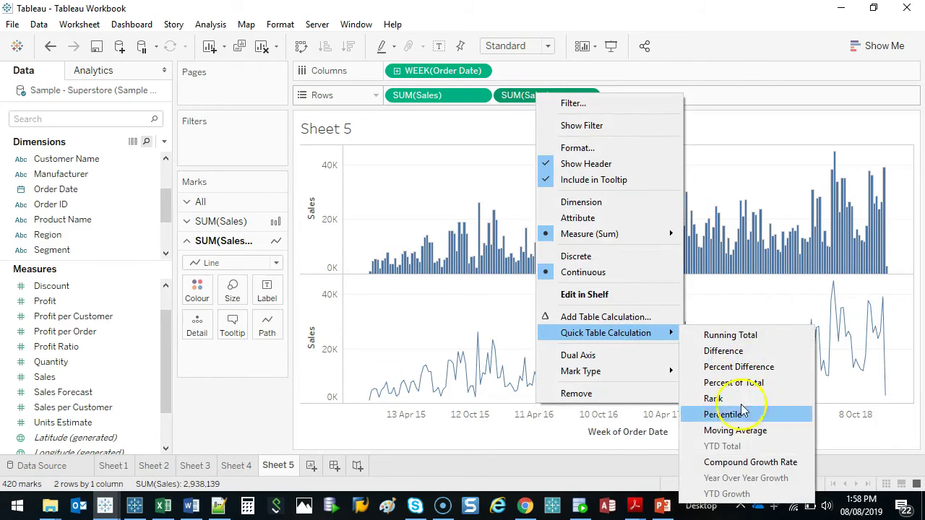
{"action": "left_click", "coordinate": [746, 432]}
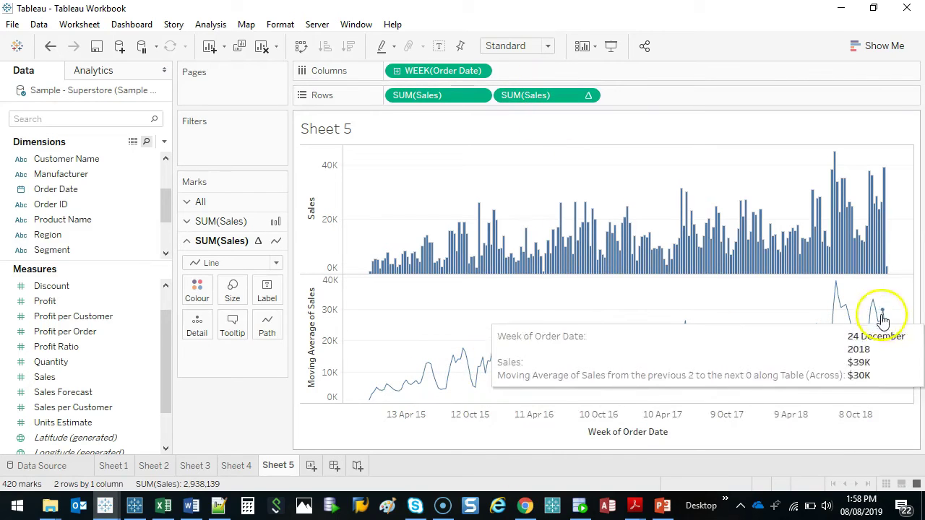
{"action": "left_click", "coordinate": [47, 48]}
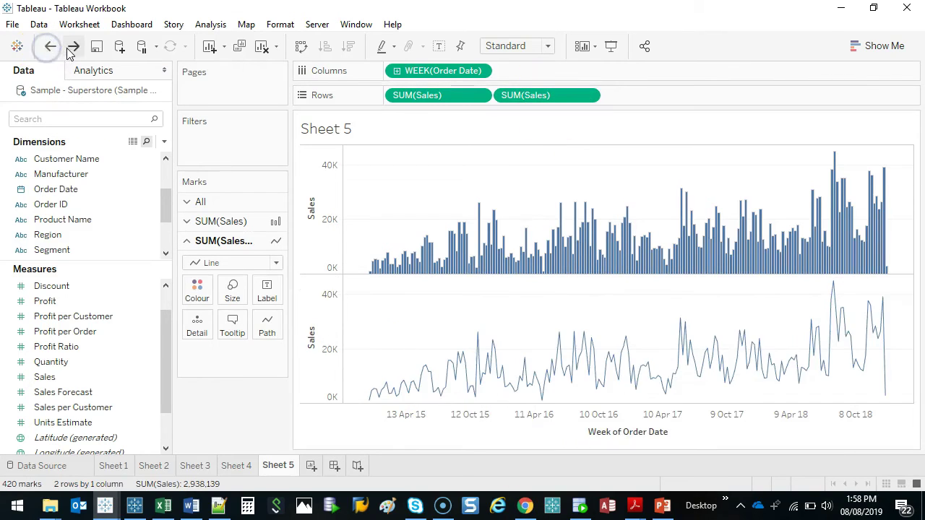
{"action": "left_click", "coordinate": [70, 47]}
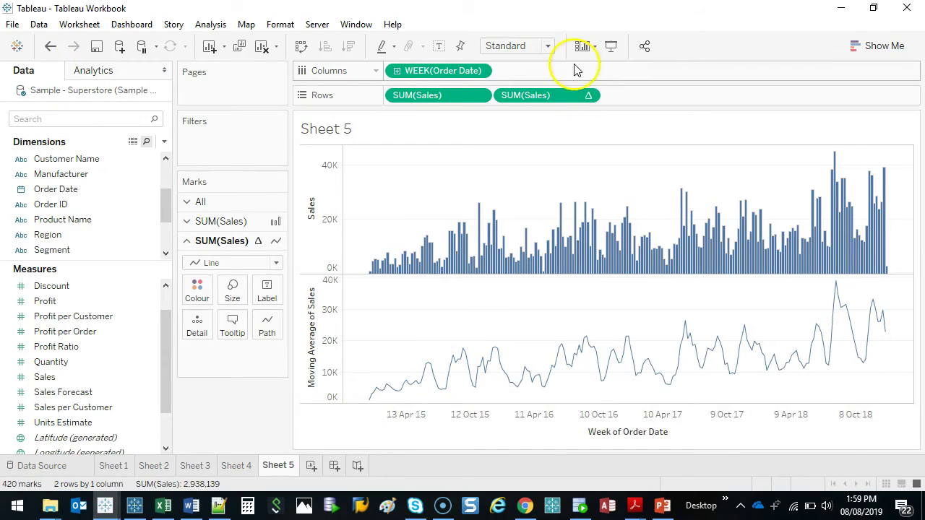
{"action": "mouse_move", "coordinate": [546, 88]}
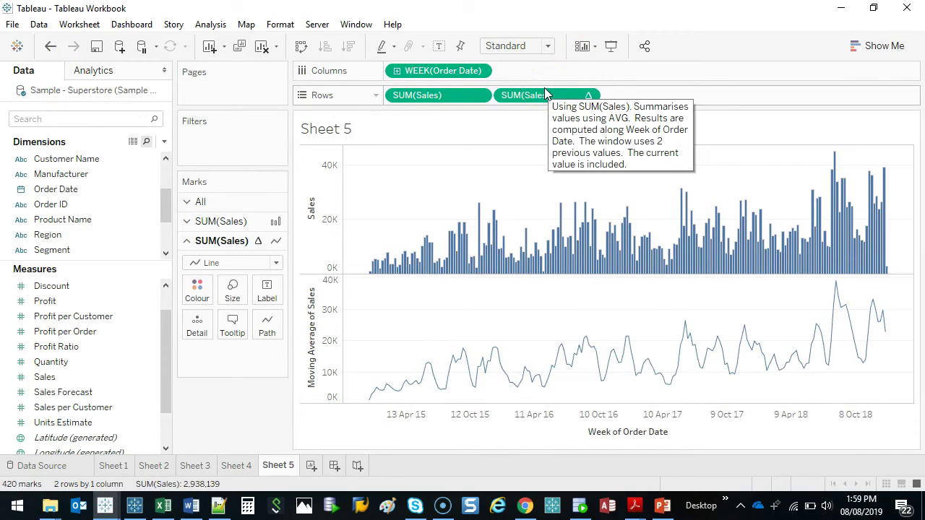
- Edit the moving average table calculation on the second SUM(Sales), trying wider windows and settling on 15 previous values
{"action": "right_click", "coordinate": [542, 91]}
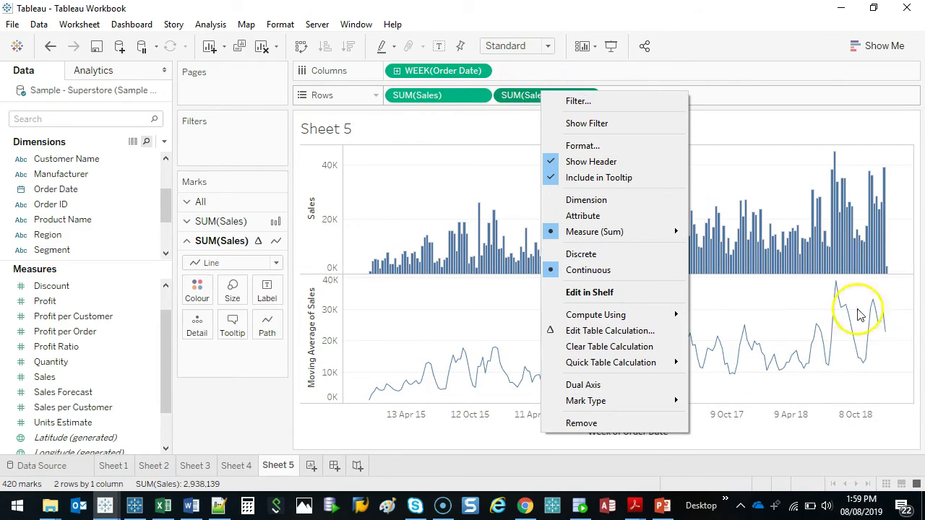
{"action": "left_click", "coordinate": [612, 333]}
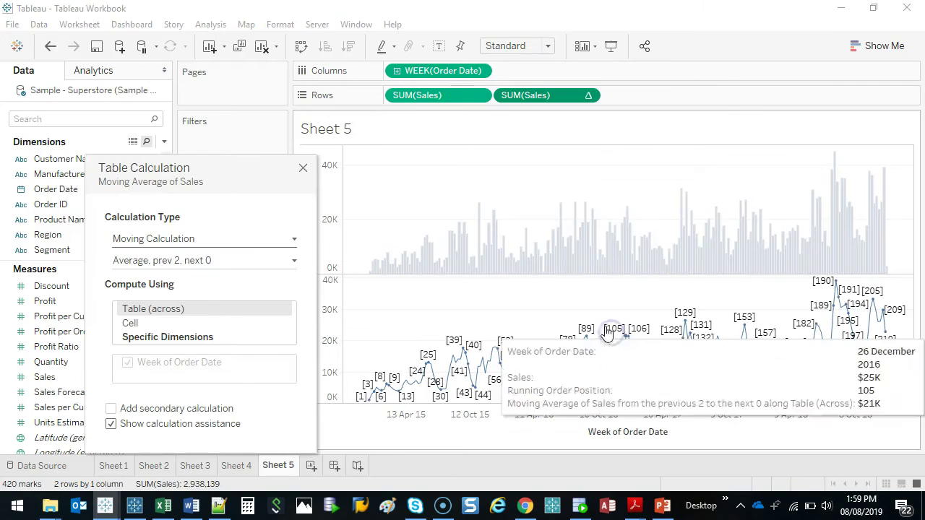
{"action": "left_click", "coordinate": [226, 263]}
{"action": "left_click", "coordinate": [276, 320]}
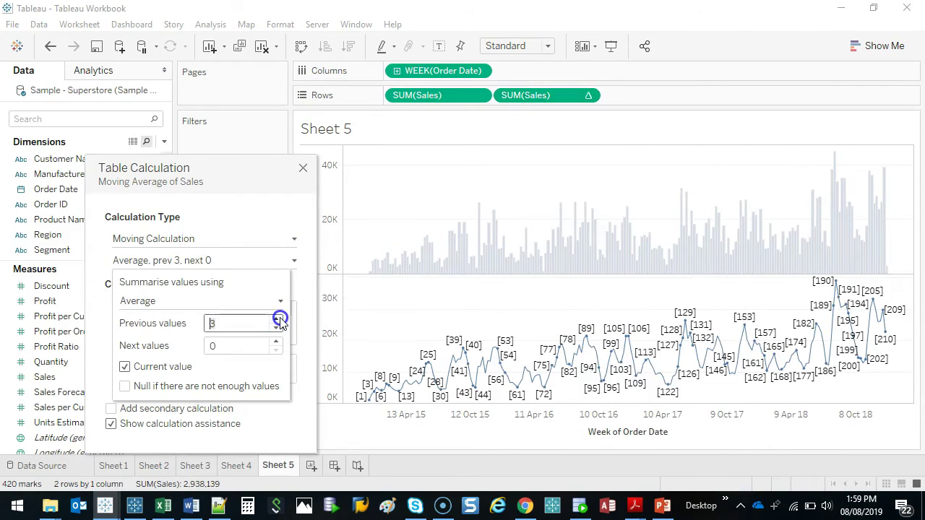
{"action": "left_click", "coordinate": [276, 320]}
{"action": "left_click", "coordinate": [276, 319]}
{"action": "left_click", "coordinate": [277, 319]}
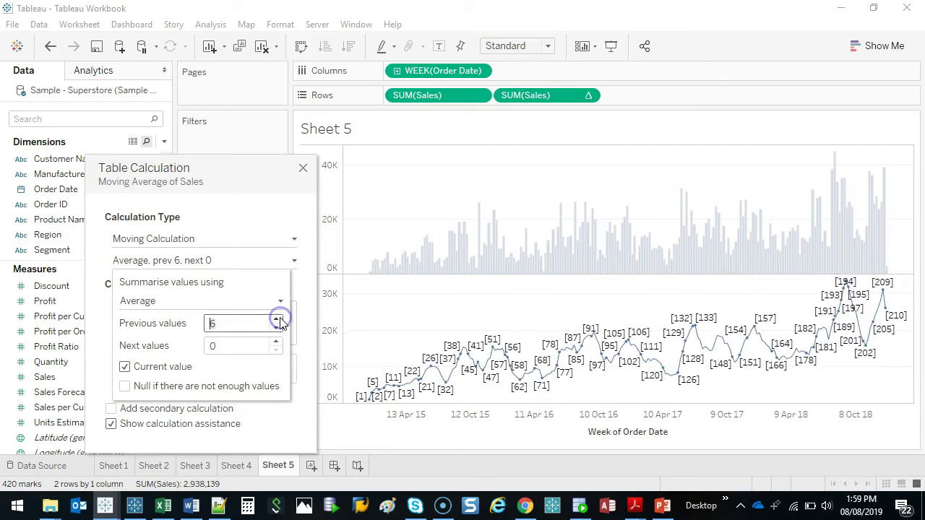
{"action": "left_click", "coordinate": [276, 320]}
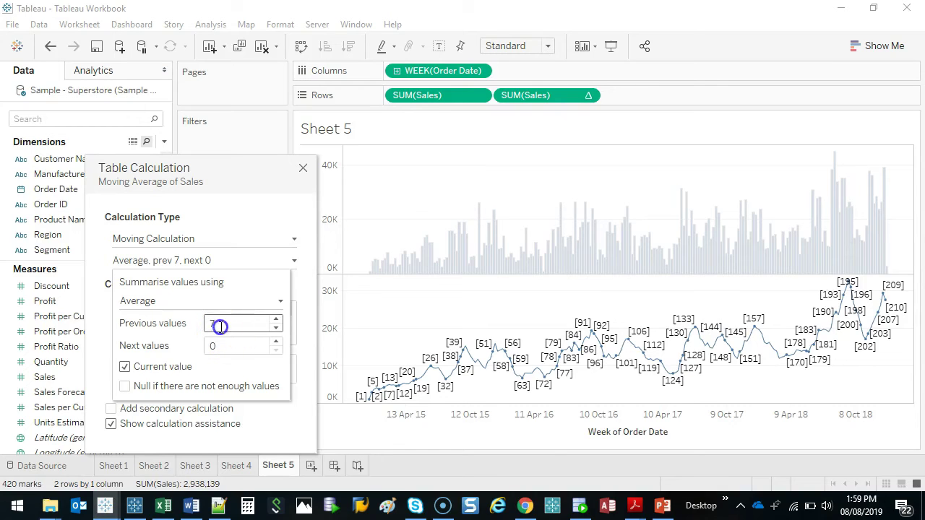
{"action": "left_click", "coordinate": [276, 320]}
{"action": "left_click", "coordinate": [276, 319]}
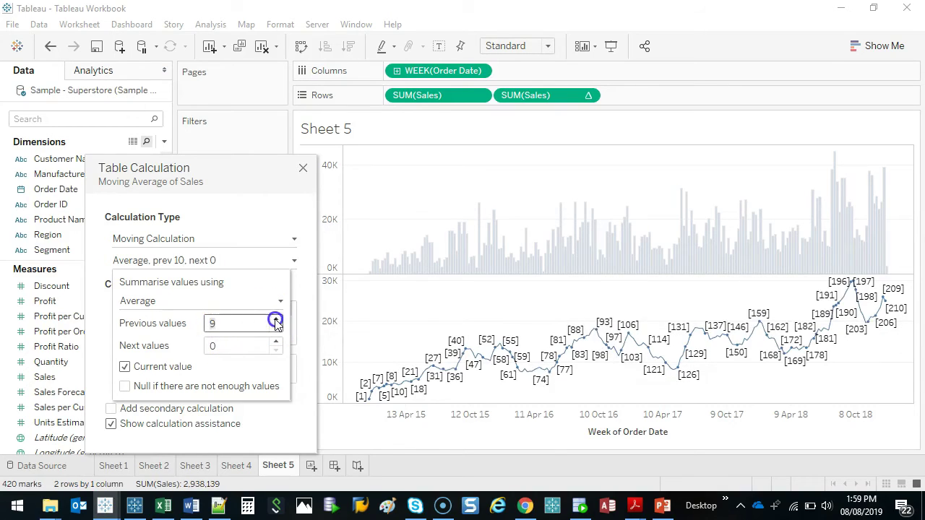
{"action": "left_click", "coordinate": [276, 319]}
{"action": "left_click", "coordinate": [276, 320]}
{"action": "left_click", "coordinate": [276, 320]}
{"action": "left_click", "coordinate": [277, 320]}
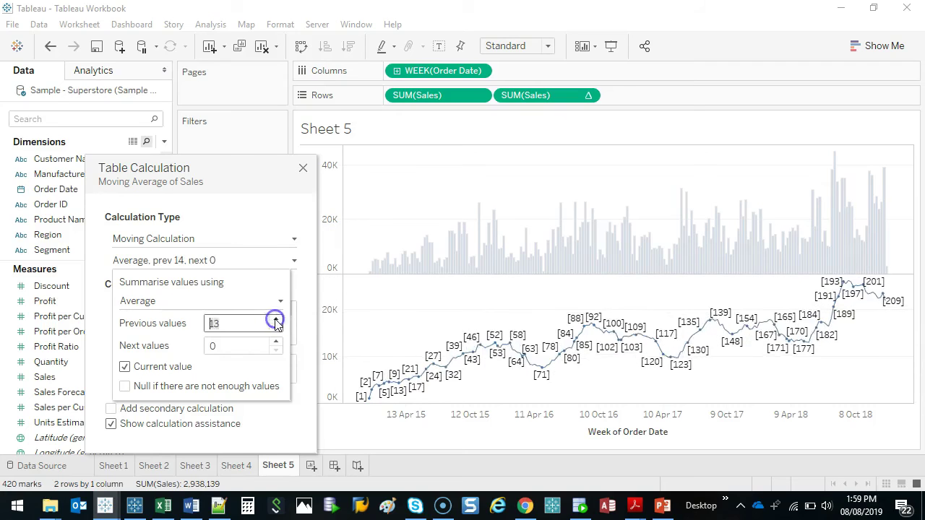
{"action": "left_click", "coordinate": [276, 320]}
{"action": "left_click", "coordinate": [276, 329]}
{"action": "left_click", "coordinate": [276, 328]}
{"action": "left_click", "coordinate": [276, 328]}
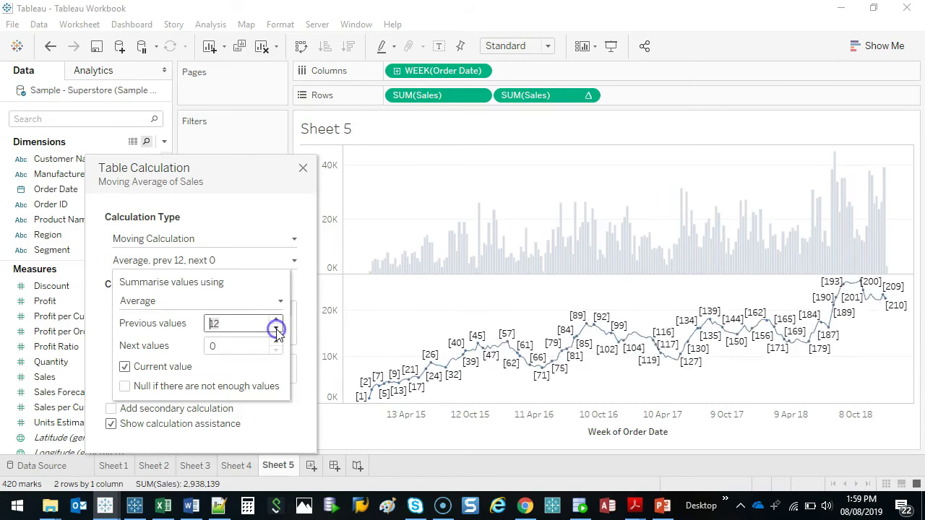
{"action": "left_click", "coordinate": [276, 329]}
{"action": "left_click", "coordinate": [276, 328]}
{"action": "left_click", "coordinate": [276, 328]}
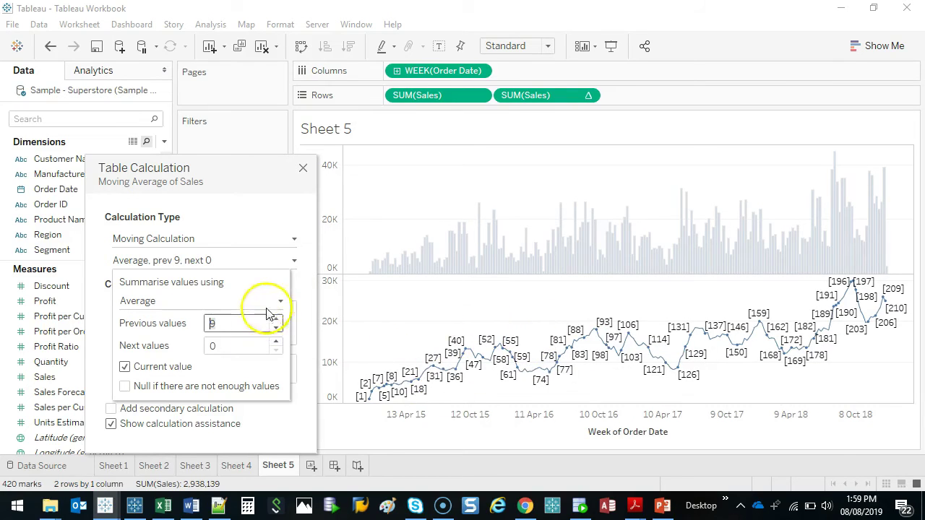
{"action": "left_click", "coordinate": [276, 319]}
{"action": "left_click", "coordinate": [276, 320]}
{"action": "left_click", "coordinate": [276, 319]}
{"action": "left_click", "coordinate": [276, 319]}
{"action": "left_click", "coordinate": [276, 319]}
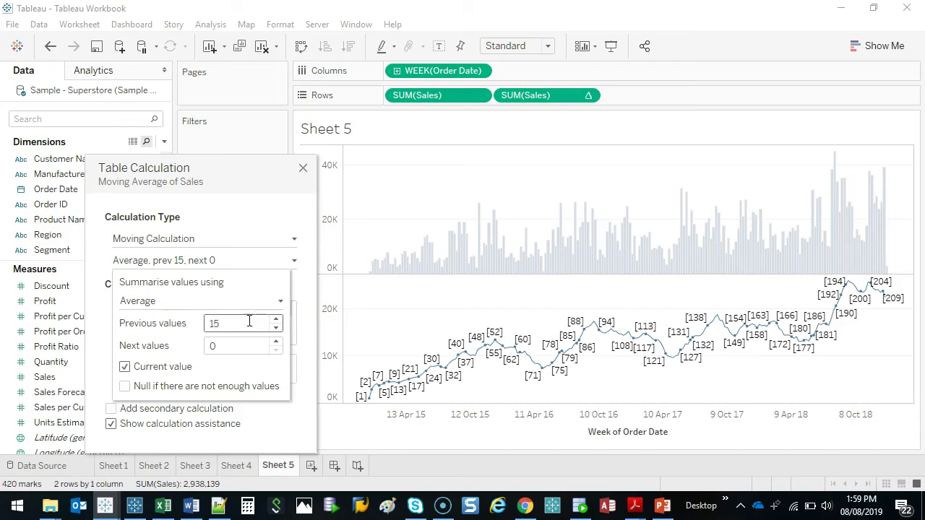
{"action": "left_click", "coordinate": [282, 225]}
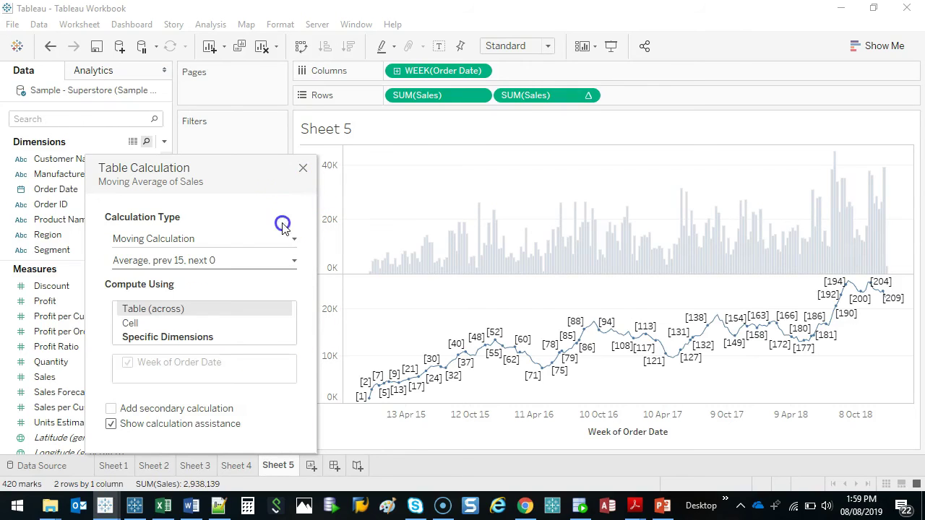
{"action": "left_click", "coordinate": [303, 168]}
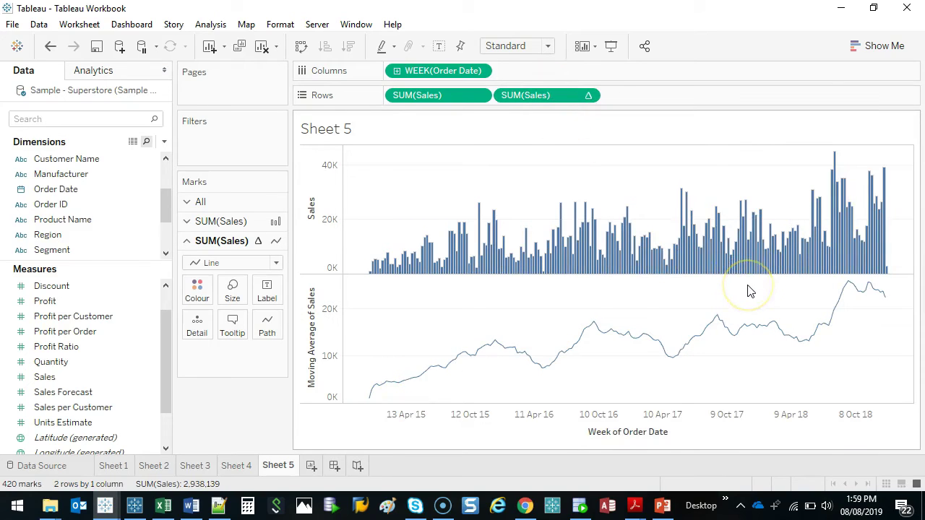
- Combine the Sales bars and the moving average line as a dual-axis chart and synchronise the two axes
{"action": "right_click", "coordinate": [555, 100]}
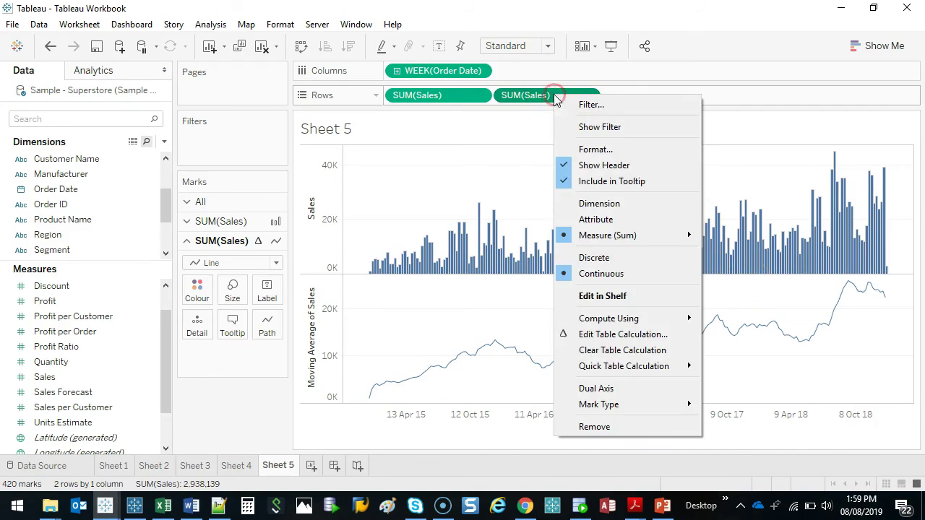
{"action": "left_click", "coordinate": [638, 388]}
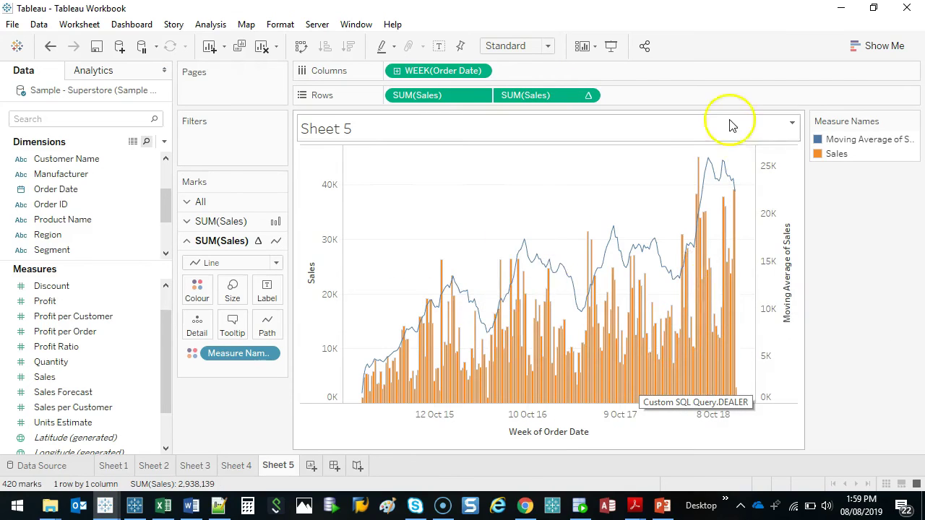
{"action": "mouse_move", "coordinate": [733, 193]}
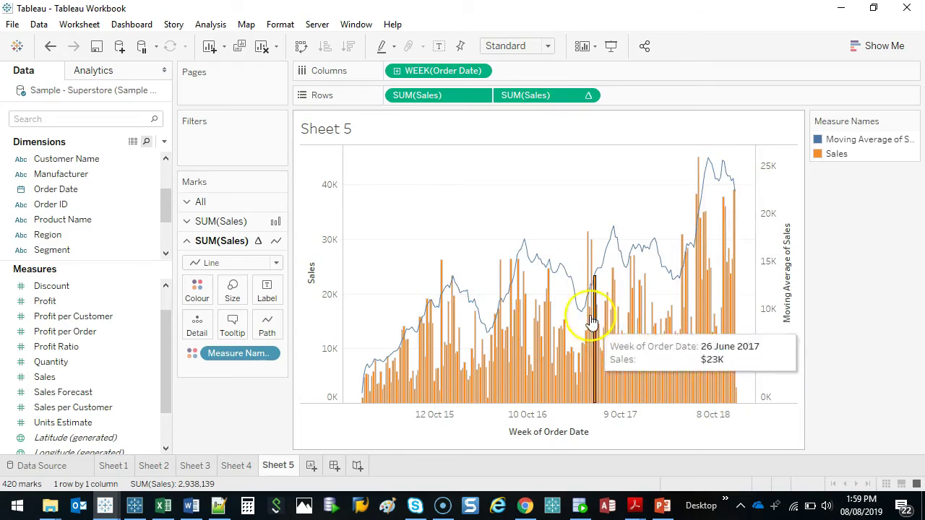
{"action": "mouse_move", "coordinate": [784, 131]}
{"action": "left_mouse_down"}
{"action": "mouse_move", "coordinate": [758, 337]}
{"action": "mouse_move", "coordinate": [780, 150]}
{"action": "left_mouse_up"}
{"action": "mouse_move", "coordinate": [336, 143]}
{"action": "left_mouse_down"}
{"action": "mouse_move", "coordinate": [291, 343]}
{"action": "mouse_move", "coordinate": [351, 169]}
{"action": "left_mouse_up"}
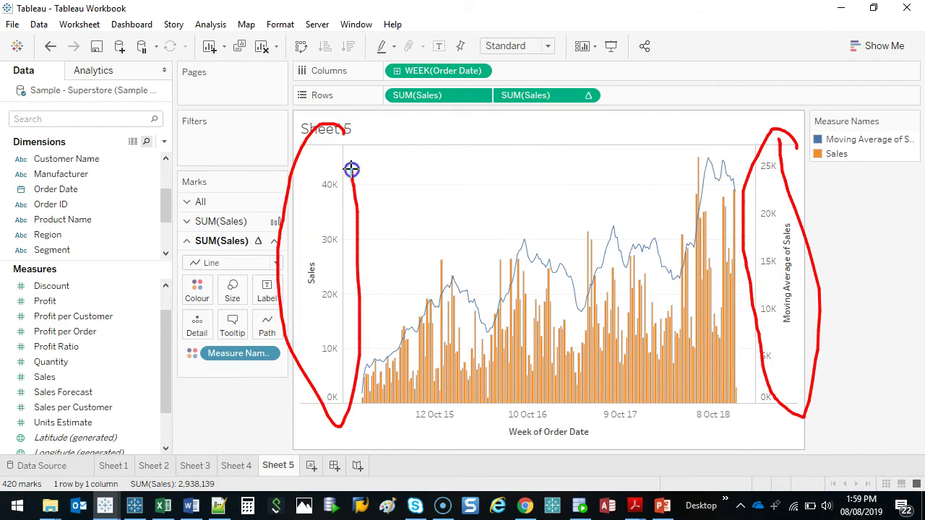
{"action": "key", "text": "Escape"}
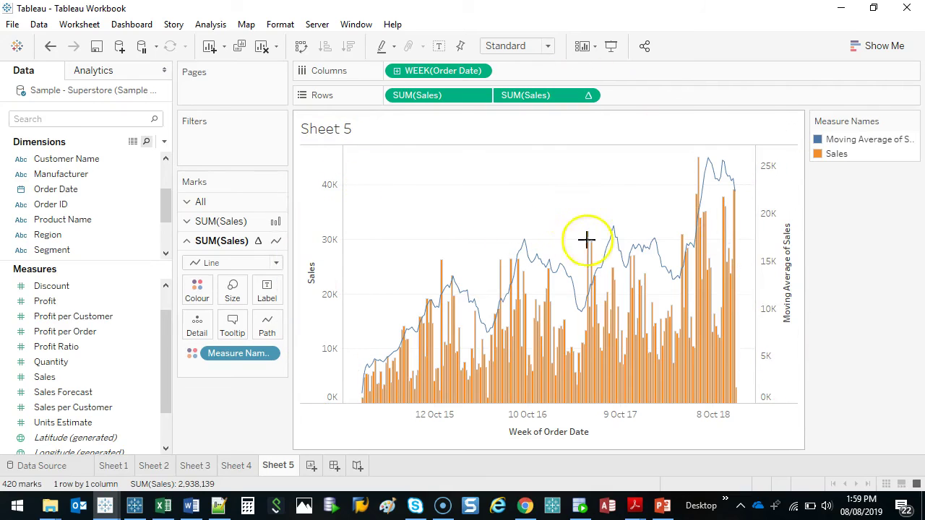
{"action": "right_click", "coordinate": [773, 187]}
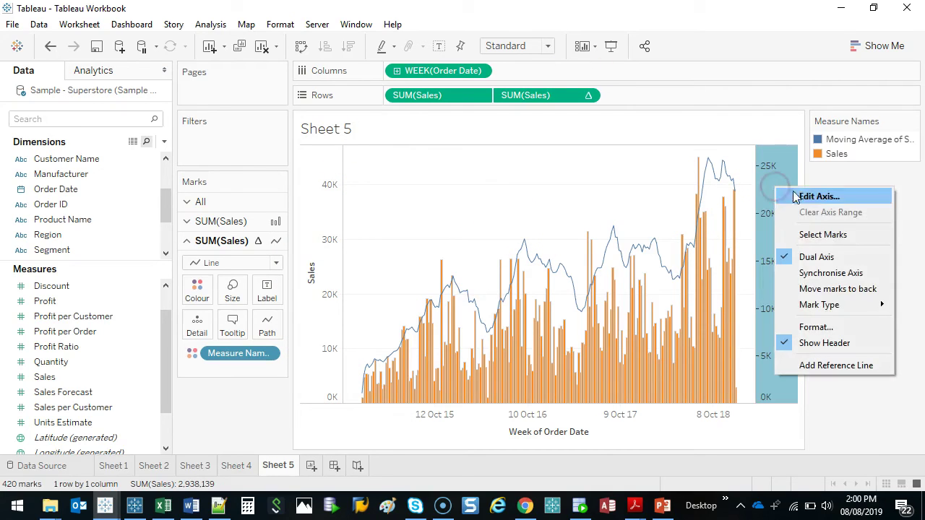
{"action": "left_click", "coordinate": [829, 273]}
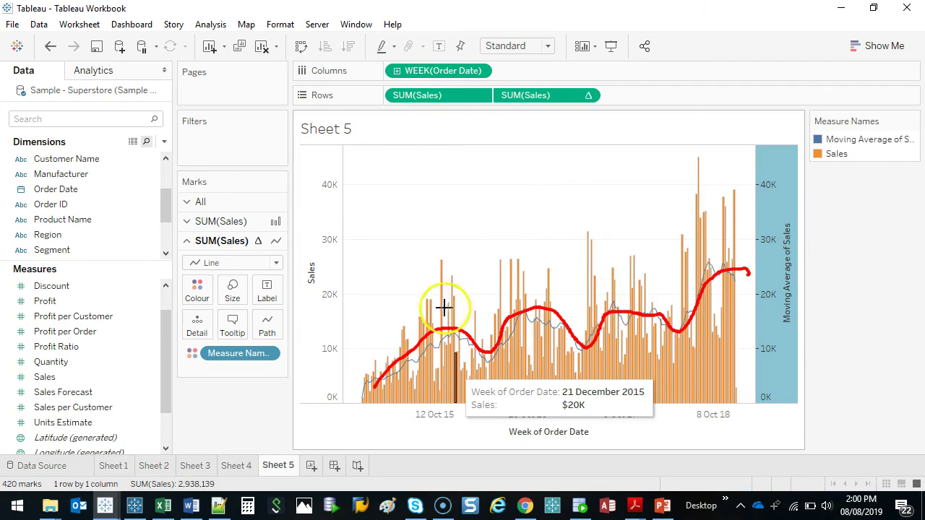
- Set the moving average table calculation on the second SUM(Sales) to use 30 previous values
{"action": "right_click", "coordinate": [554, 95]}
{"action": "left_click", "coordinate": [612, 332]}
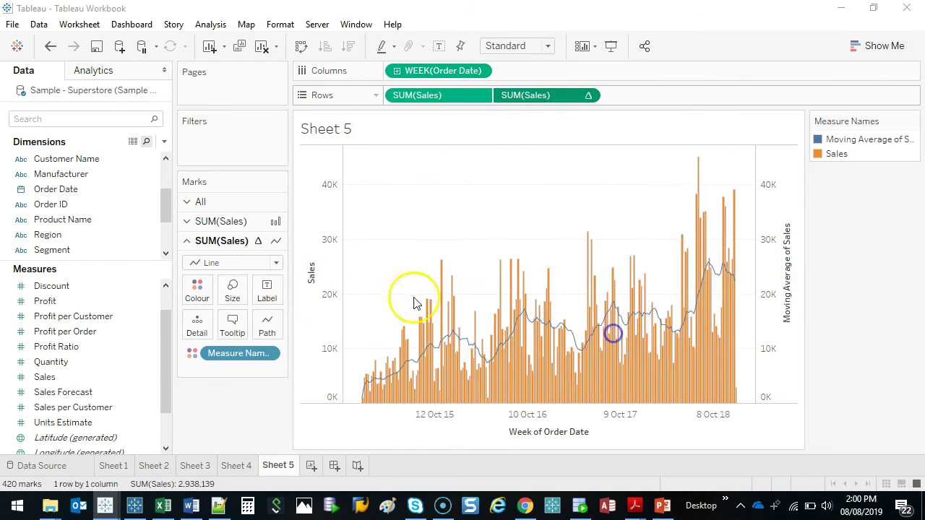
{"action": "left_click", "coordinate": [257, 262]}
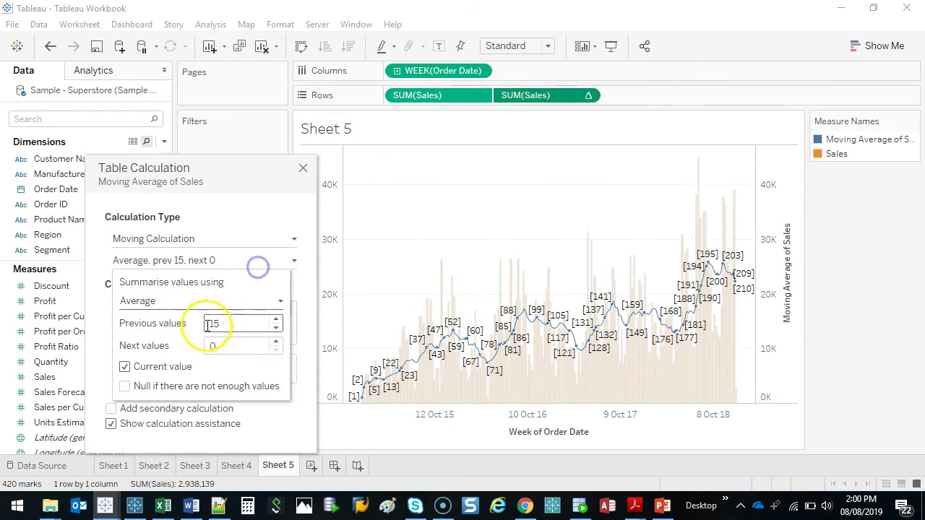
{"action": "left_click", "coordinate": [255, 325]}
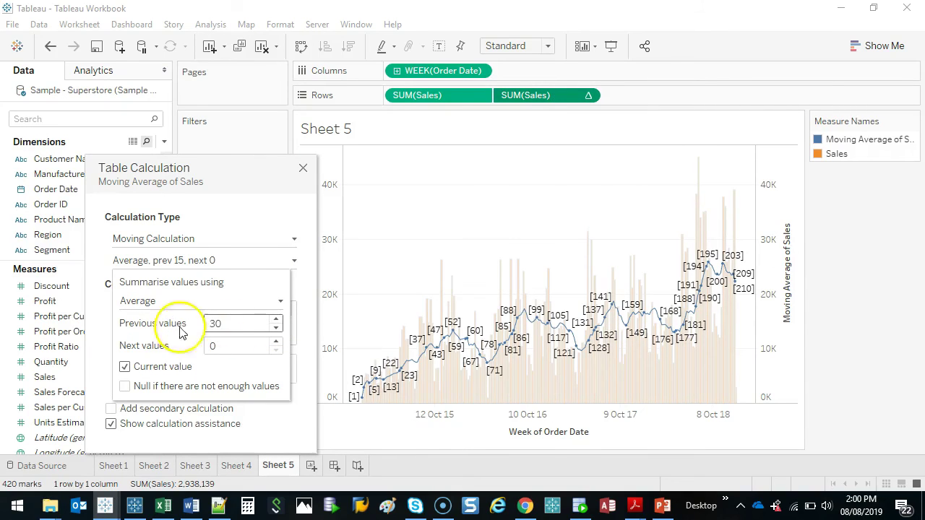
{"action": "type", "text": "30"}
{"action": "key", "text": "Tab"}
{"action": "left_click", "coordinate": [283, 207]}
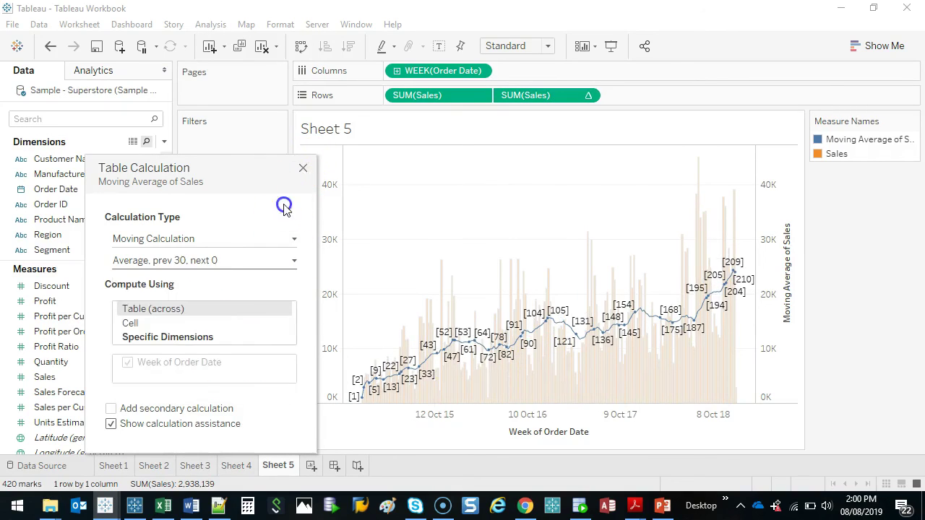
{"action": "left_click", "coordinate": [301, 171]}
{"action": "left_click", "coordinate": [489, 196]}
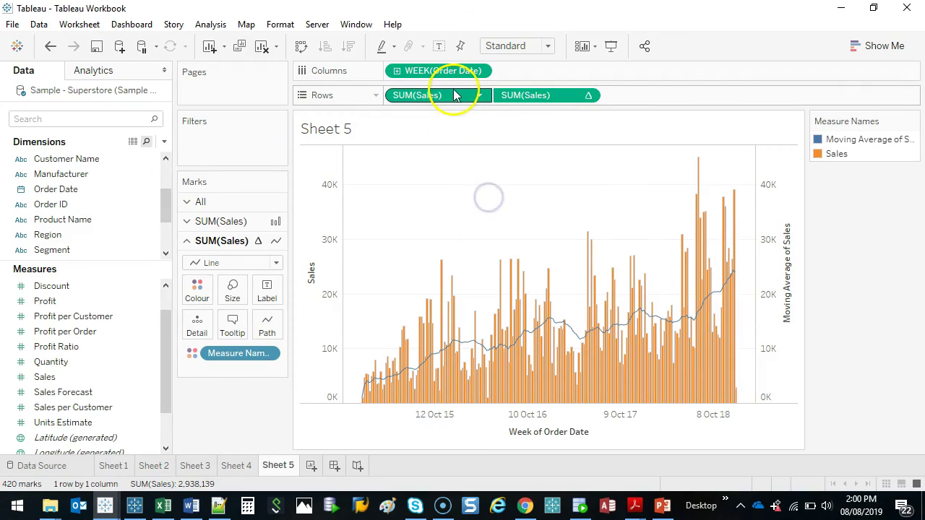
- Reduce the colour opacity of the Sales bars to 53%
{"action": "left_click", "coordinate": [221, 221]}
{"action": "left_click", "coordinate": [196, 271]}
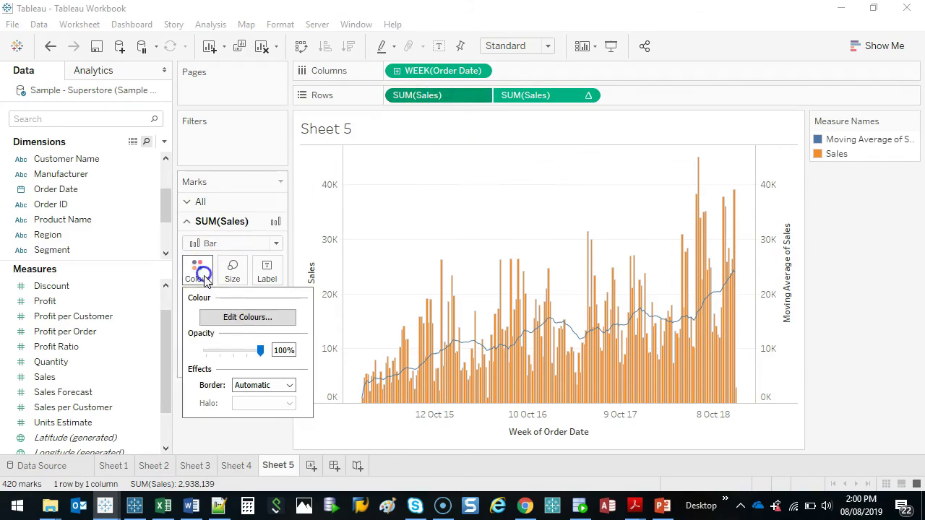
{"action": "left_click", "coordinate": [236, 351]}
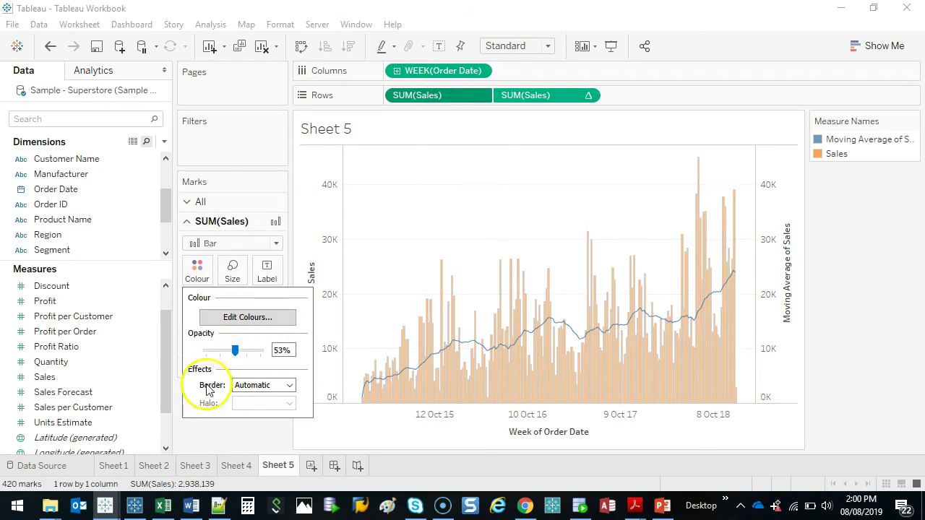
- Increase the mark size of the moving average SUM(Sales) so its line is noticeably thicker
{"action": "left_click", "coordinate": [547, 96]}
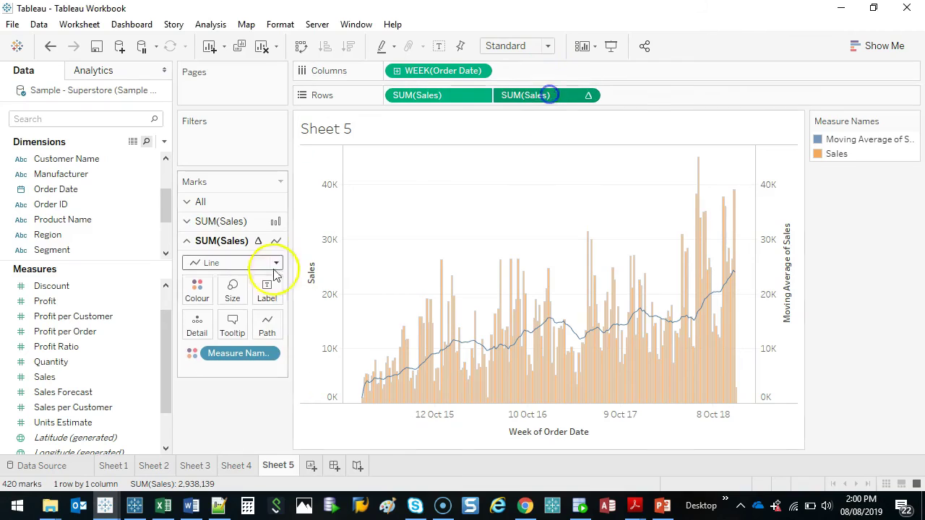
{"action": "left_click", "coordinate": [232, 287]}
{"action": "left_click", "coordinate": [275, 326]}
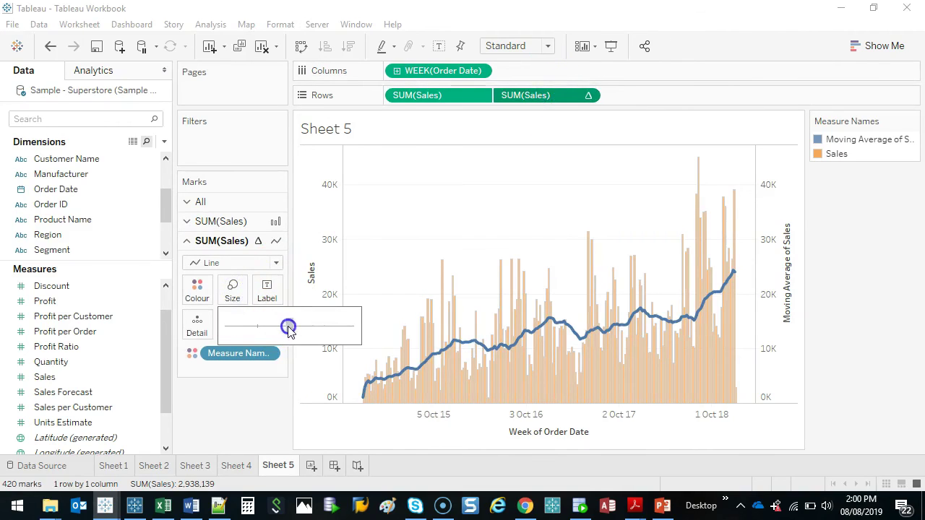
- Edit the Measure Names colours, assigning red to Moving Average of Sales and blue to Sales
{"action": "left_click", "coordinate": [198, 289]}
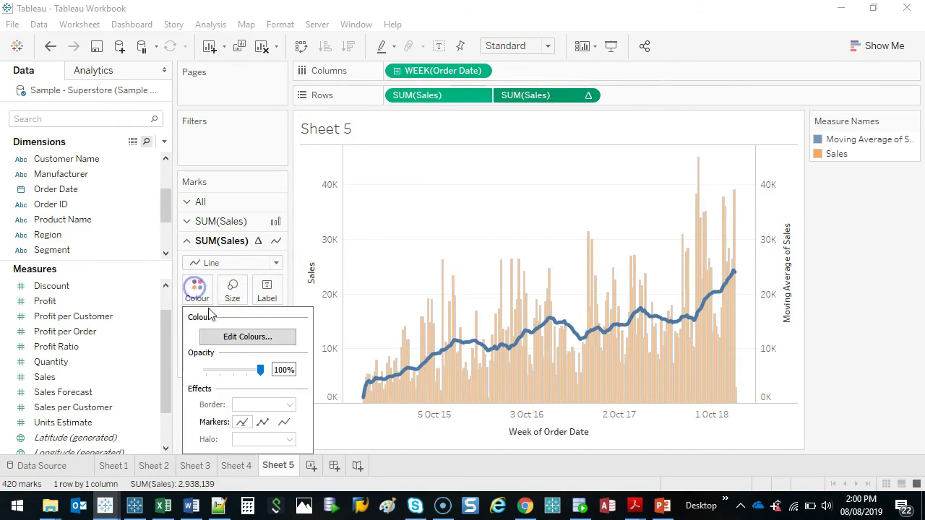
{"action": "left_click", "coordinate": [230, 343]}
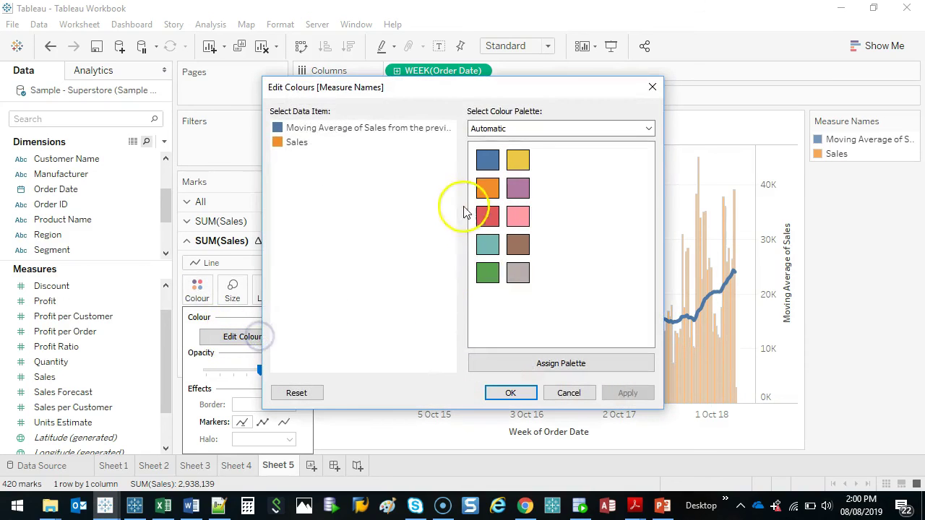
{"action": "left_click", "coordinate": [329, 130]}
{"action": "left_click", "coordinate": [487, 216]}
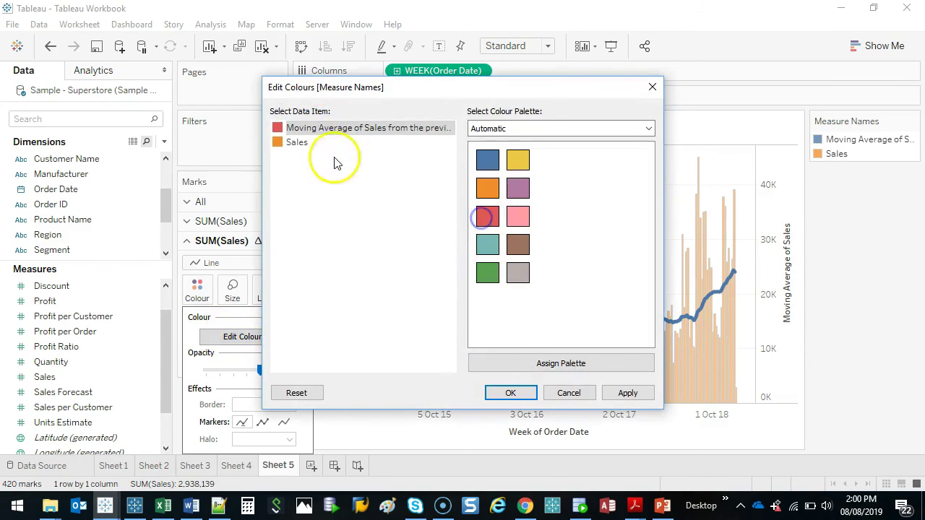
{"action": "left_click", "coordinate": [296, 143]}
{"action": "left_click", "coordinate": [487, 159]}
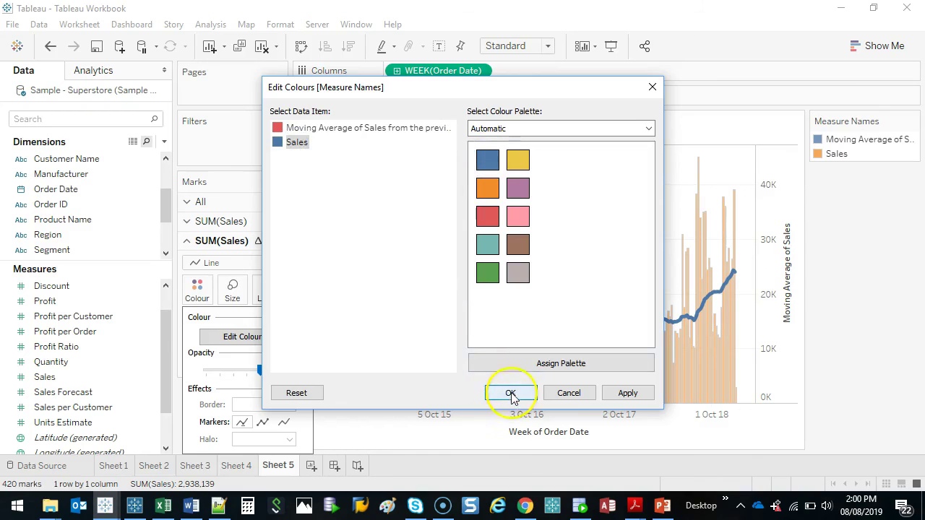
{"action": "left_click", "coordinate": [510, 393]}
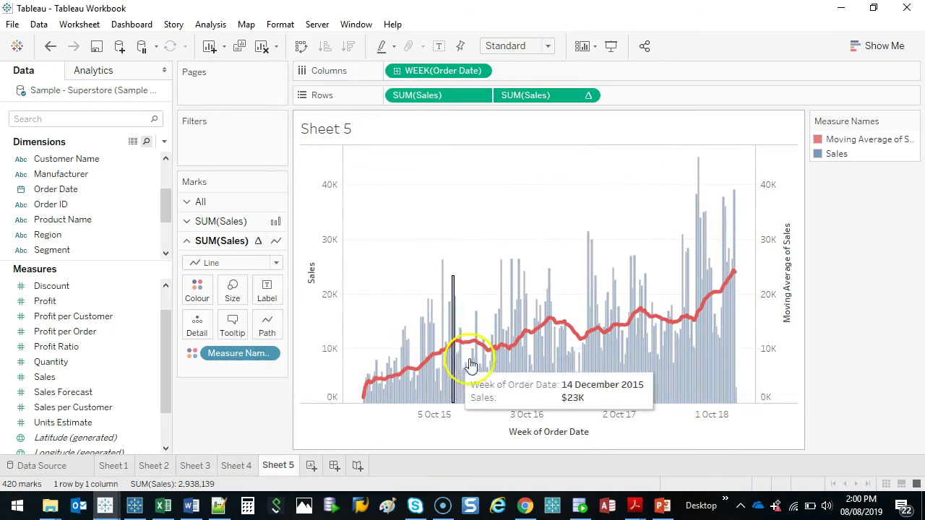